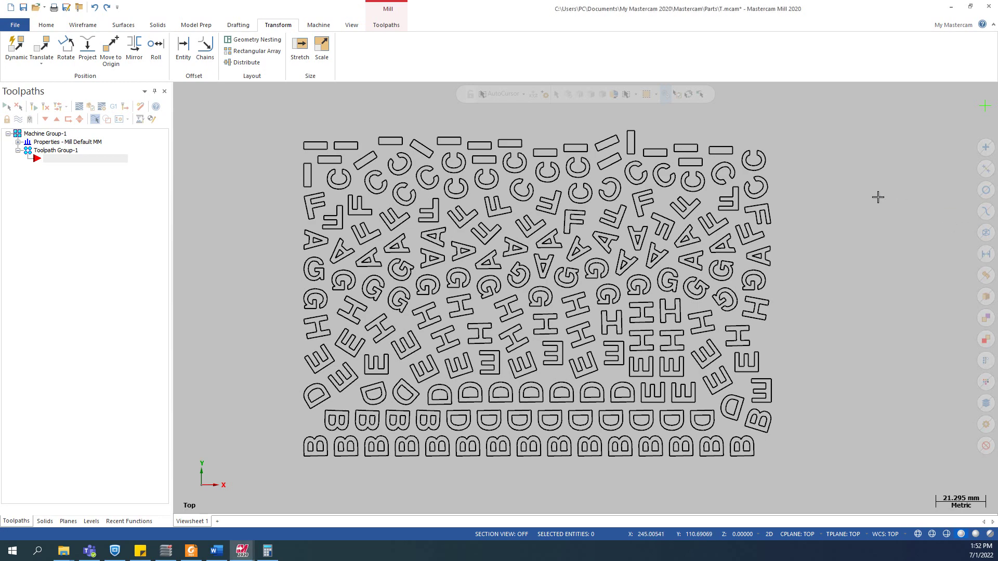
# - Zoom in and out over the sheet to inspect the nested letter outlines
pyautogui.scroll(-2, 832, 193)
pyautogui.scroll(3, 790, 187)
pyautogui.scroll(-2, 772, 185)
pyautogui.scroll(3, 576, 190)
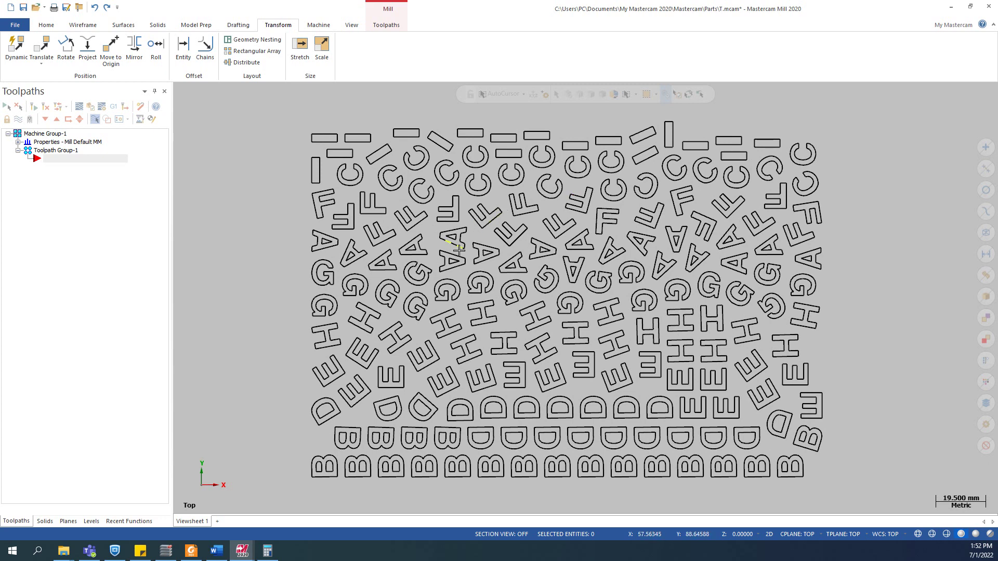
pyautogui.scroll(-1, 460, 251)
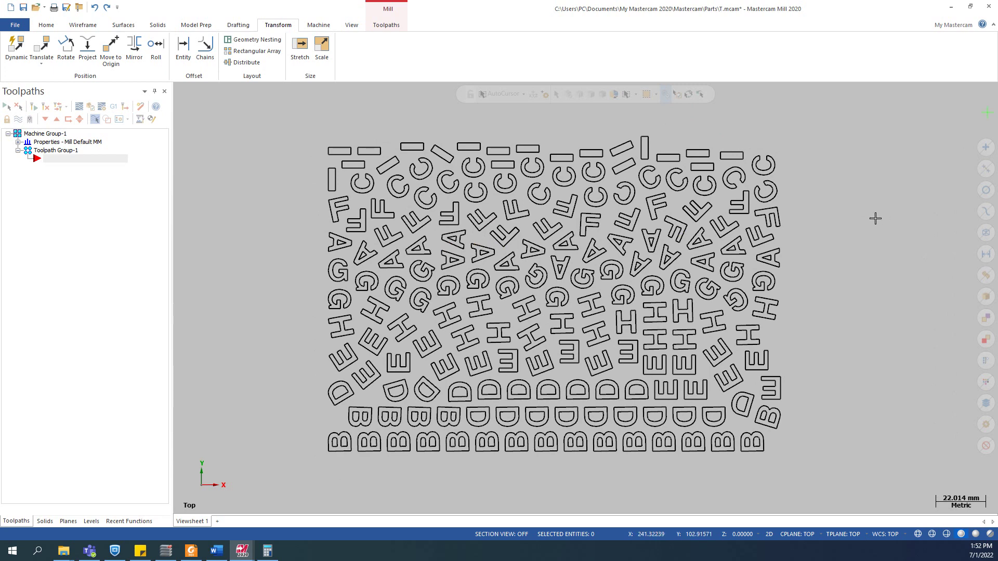
pyautogui.scroll(2, 802, 231)
pyautogui.scroll(-1, 856, 221)
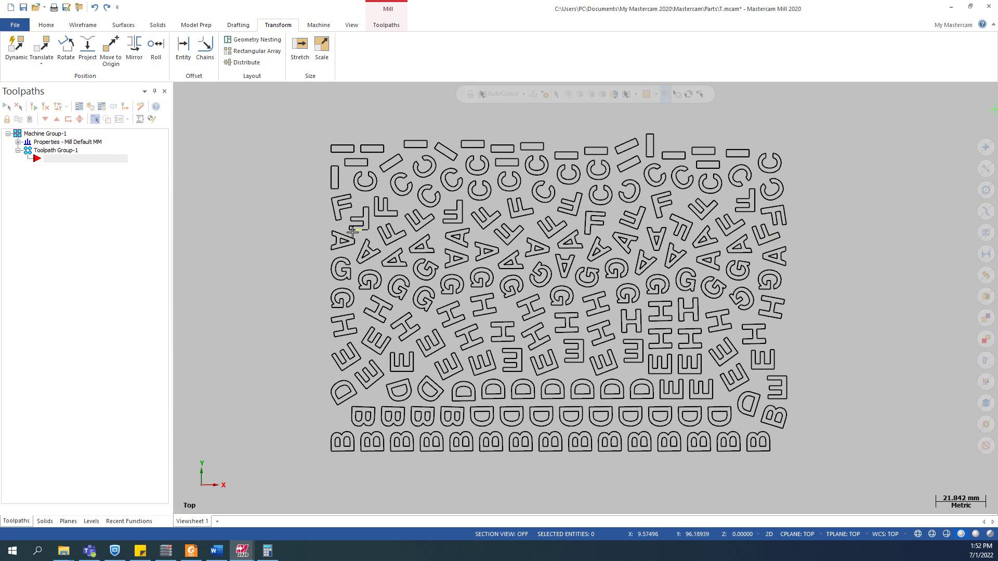
# - Window-select the F letter outlines across the sheet, then cancel the selection
pyautogui.moveTo(334, 218); pyautogui.dragTo(744, 218)
pyautogui.scroll(1, 568, 212)
pyautogui.scroll(1, 568, 212)
pyautogui.scroll(-1, 657, 215)
pyautogui.scroll(-1, 692, 208)
pyautogui.scroll(1, 738, 216)
pyautogui.press('Escape')
pyautogui.scroll(-1, 702, 210)
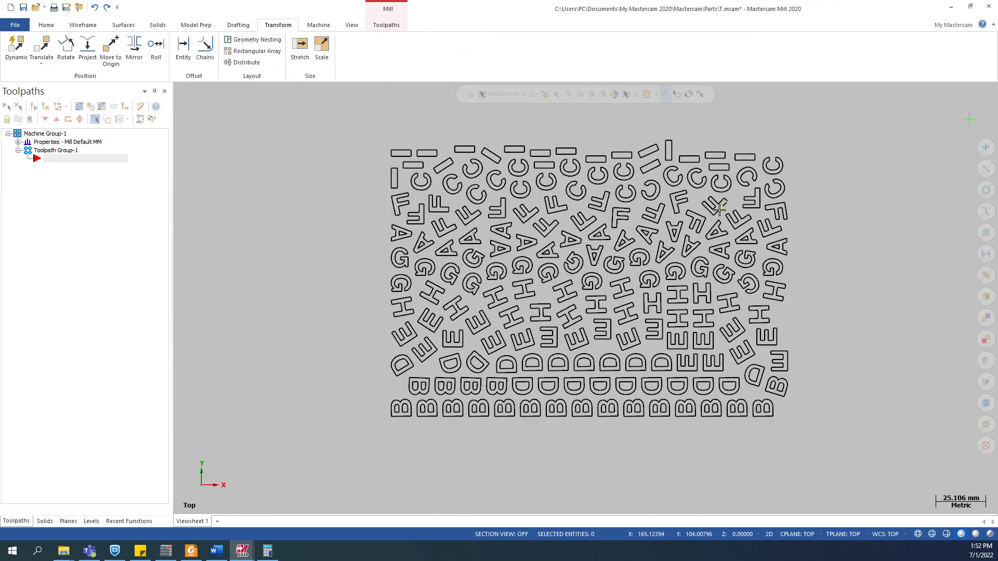
pyautogui.scroll(1, 775, 210)
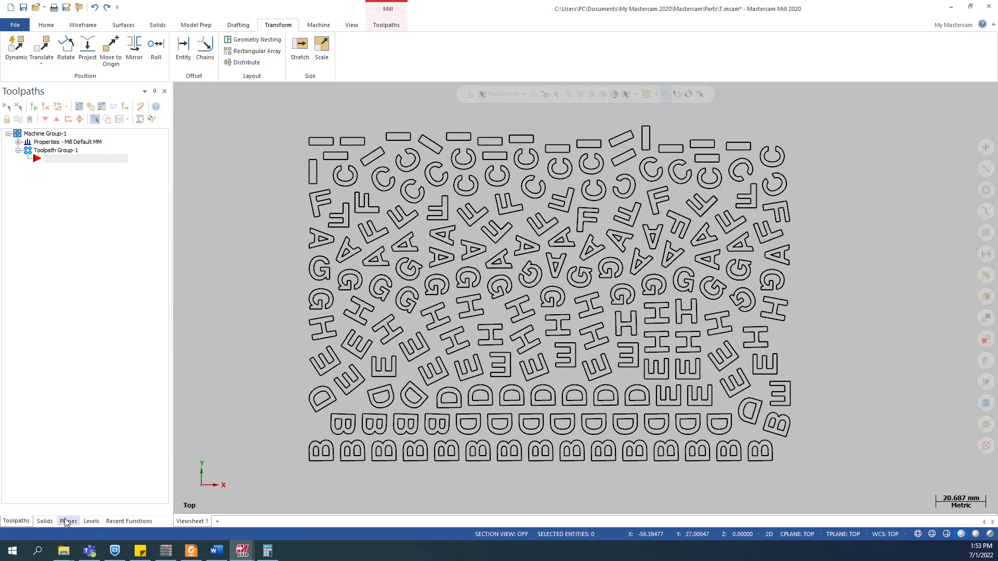
# - Switch the manager panel to the Levels list, showing all letters on level 1
pyautogui.click(91, 522)
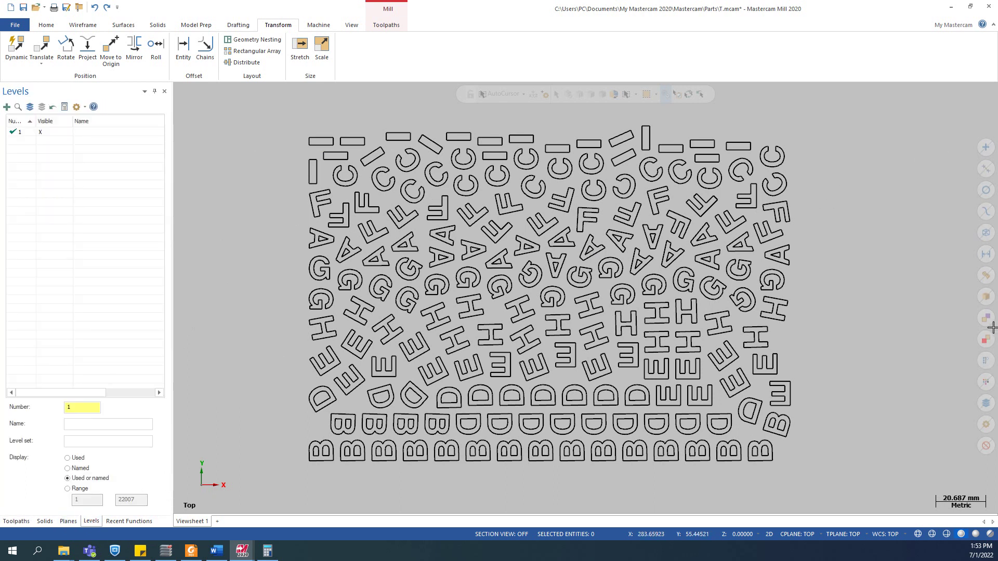
pyautogui.scroll(-1, 883, 252)
pyautogui.scroll(1, 882, 252)
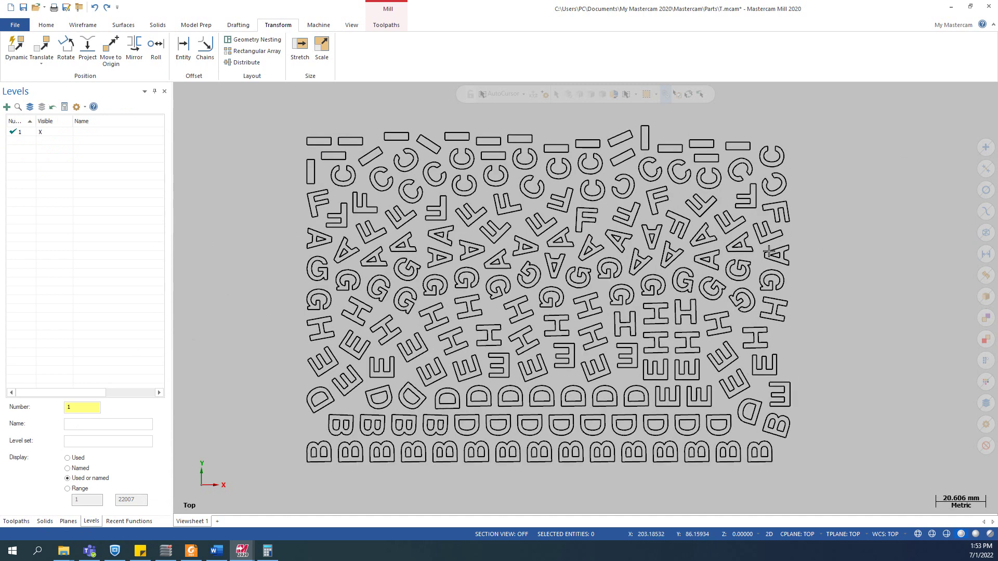
# - Select five F letter outlines, including the tilted one, then clear the selection
pyautogui.click(536, 227)
pyautogui.click(563, 201)
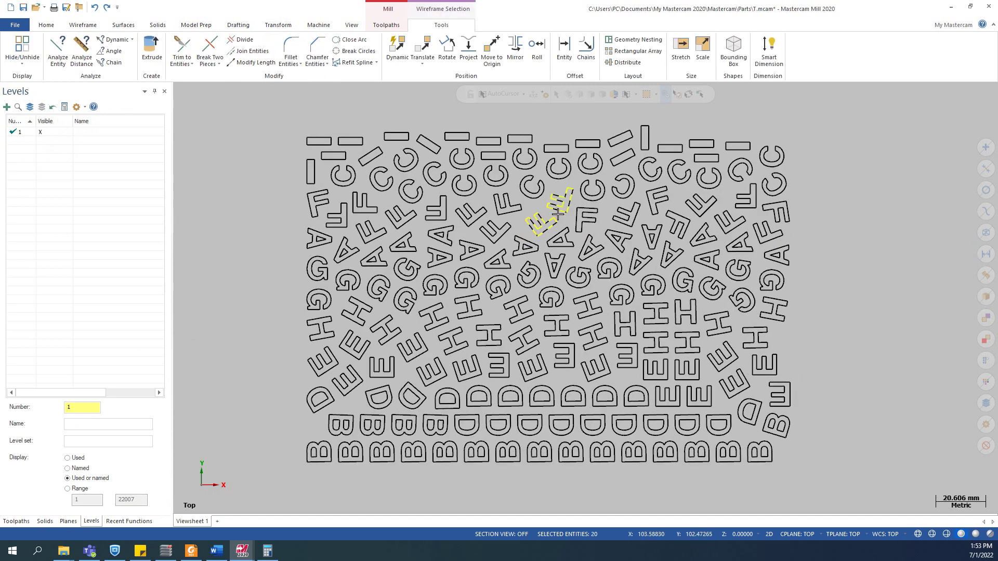
pyautogui.click(591, 220)
pyautogui.click(618, 216)
pyautogui.click(653, 207)
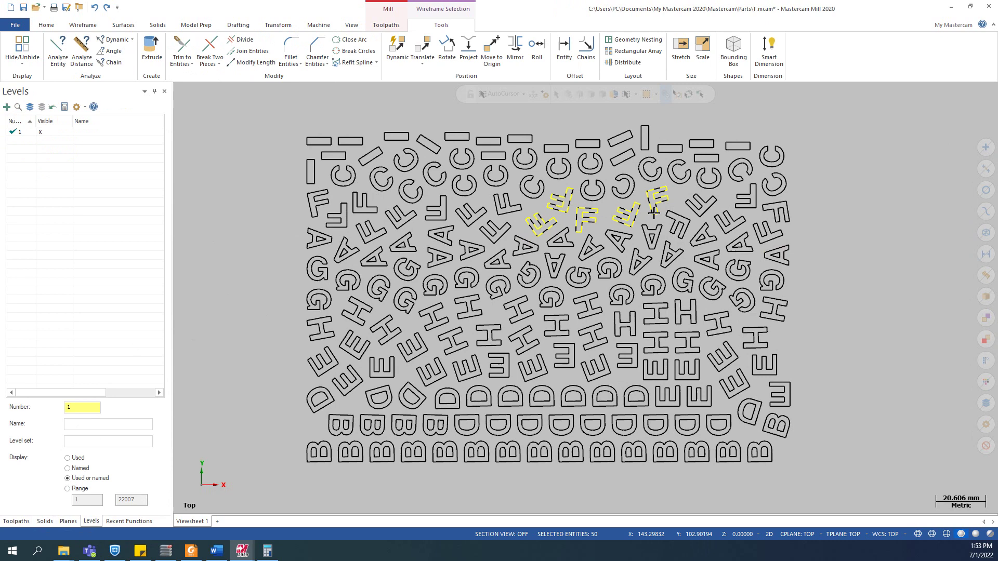
pyautogui.press('Escape')
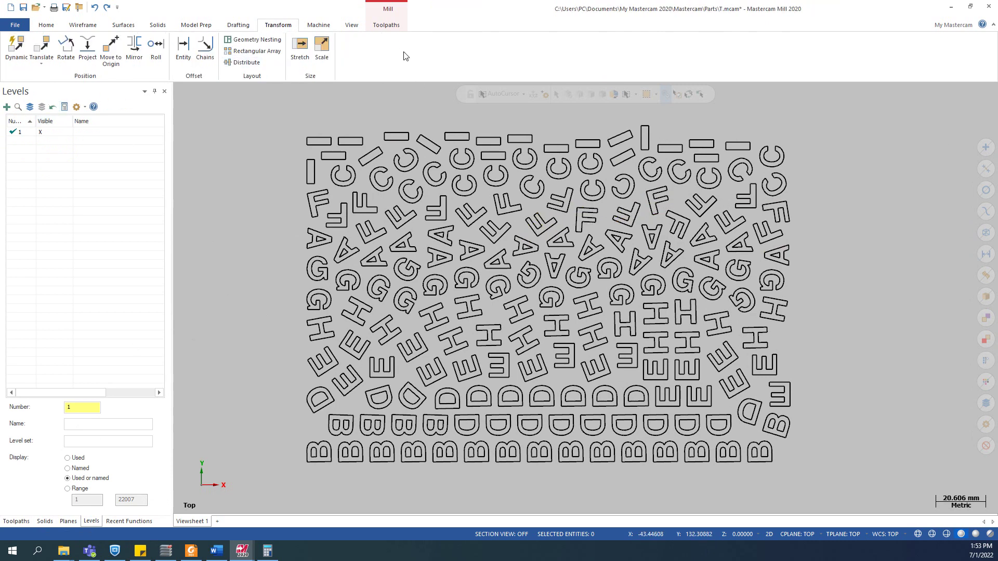
# - Start a 2D Contour toolpath from the Toolpaths ribbon
pyautogui.click(387, 27)
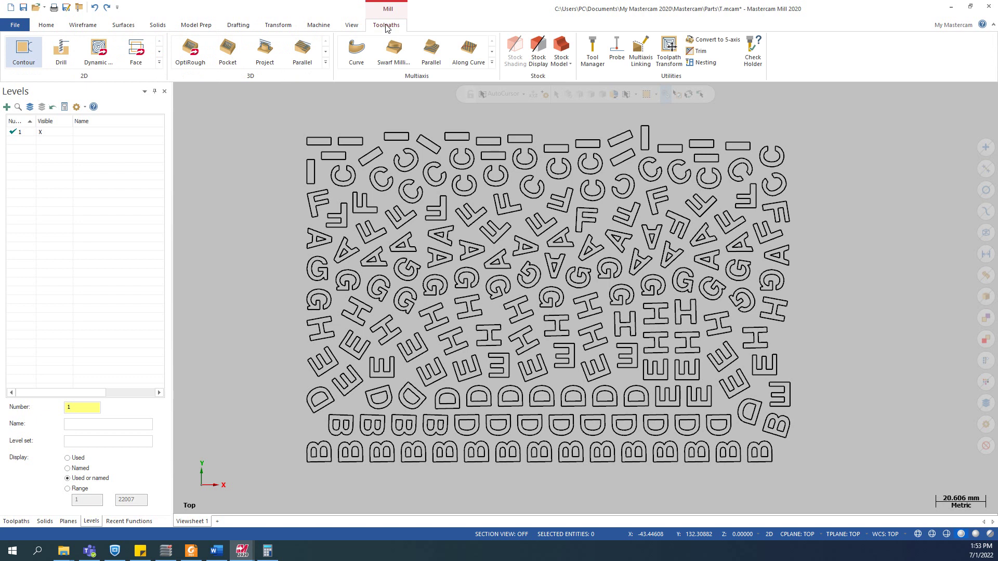
pyautogui.click(25, 59)
pyautogui.click(21, 55)
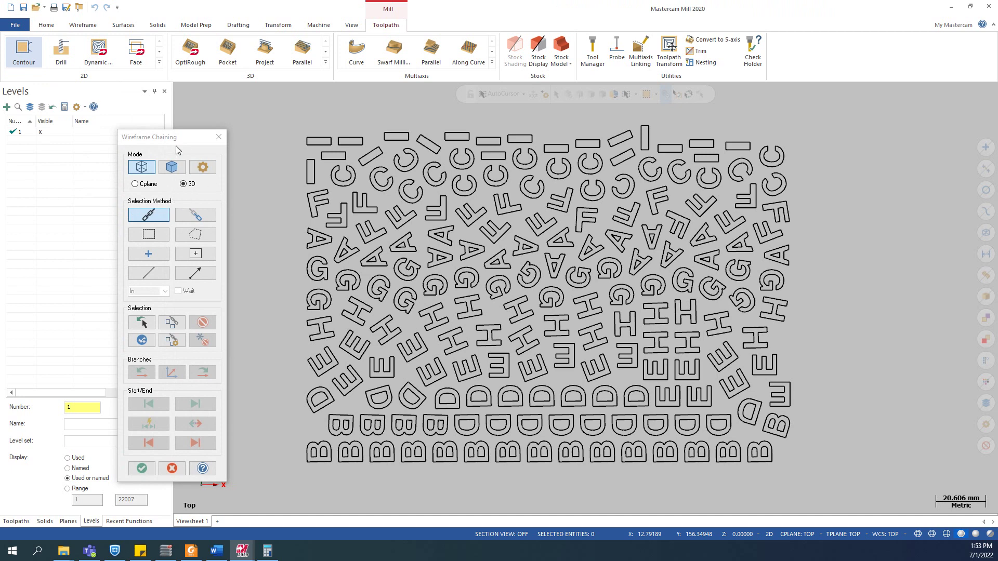
# - Chain the leftmost F outline and use Chain Similar to chain every F letter
pyautogui.moveTo(169, 141); pyautogui.dragTo(187, 142)
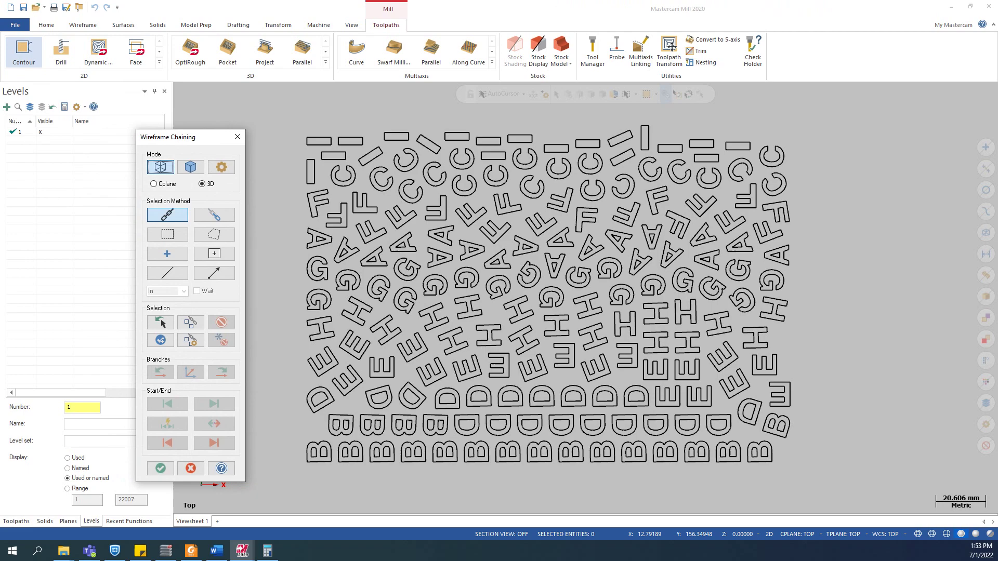
pyautogui.scroll(1, 487, 202)
pyautogui.scroll(-1, 487, 202)
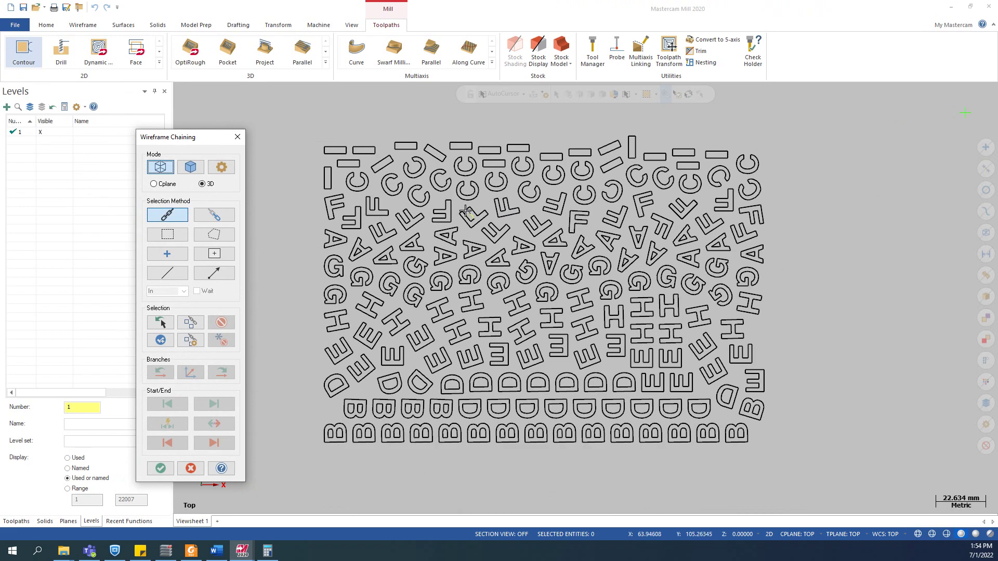
pyautogui.scroll(1, 414, 241)
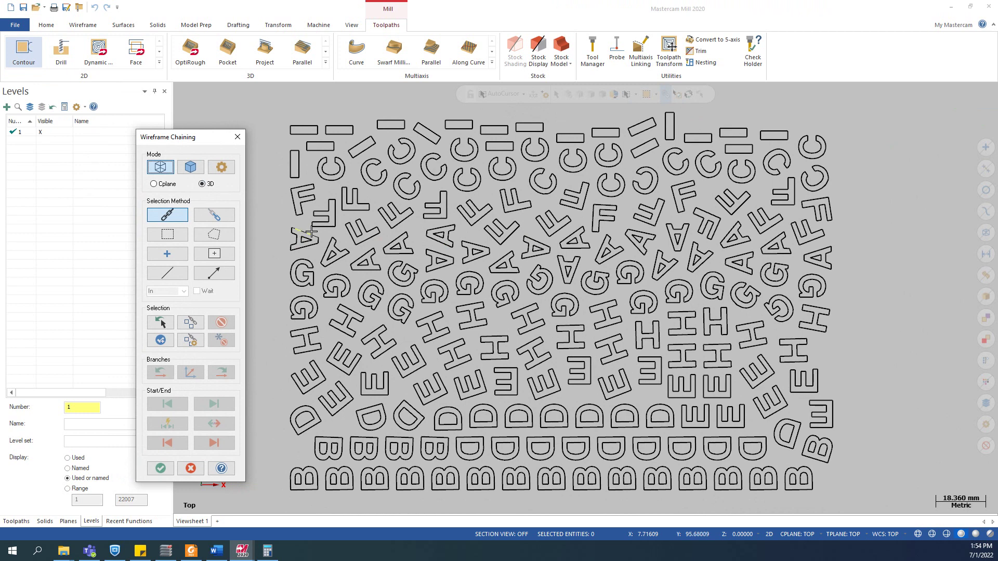
pyautogui.click(292, 206)
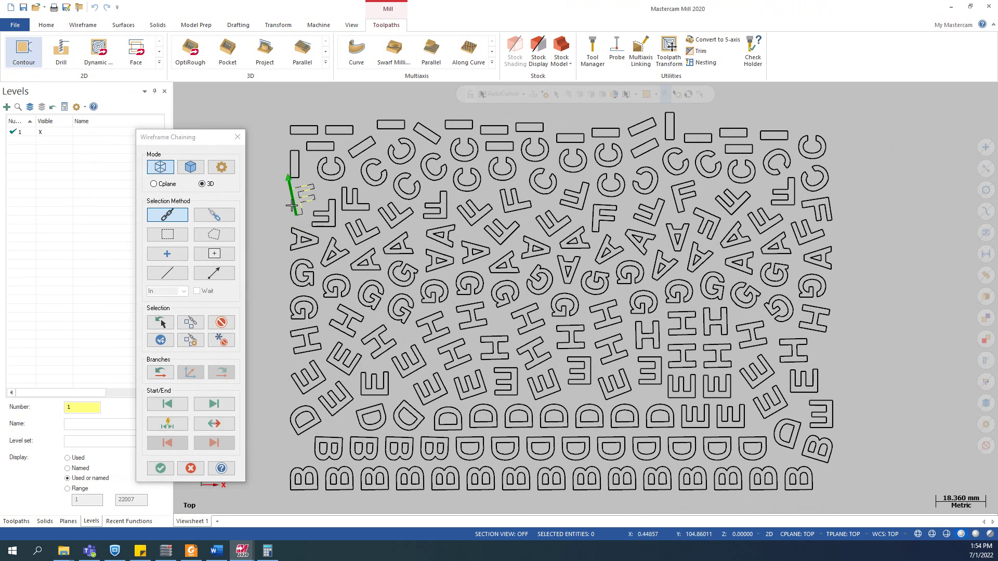
pyautogui.click(192, 323)
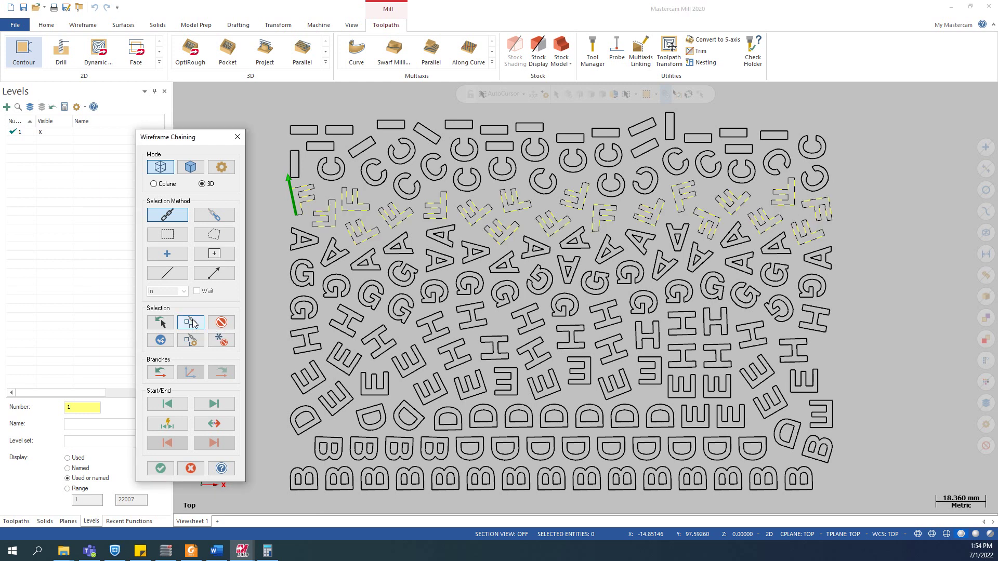
pyautogui.scroll(-1, 454, 308)
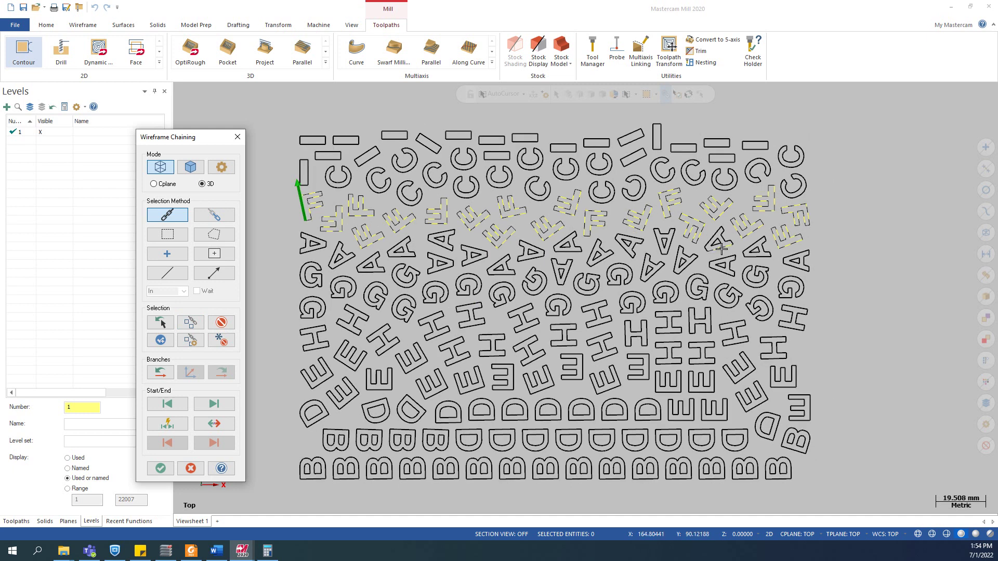
# - Colour the chained F outlines red from the canvas quick options
pyautogui.rightClick(872, 213)
pyautogui.click(853, 119)
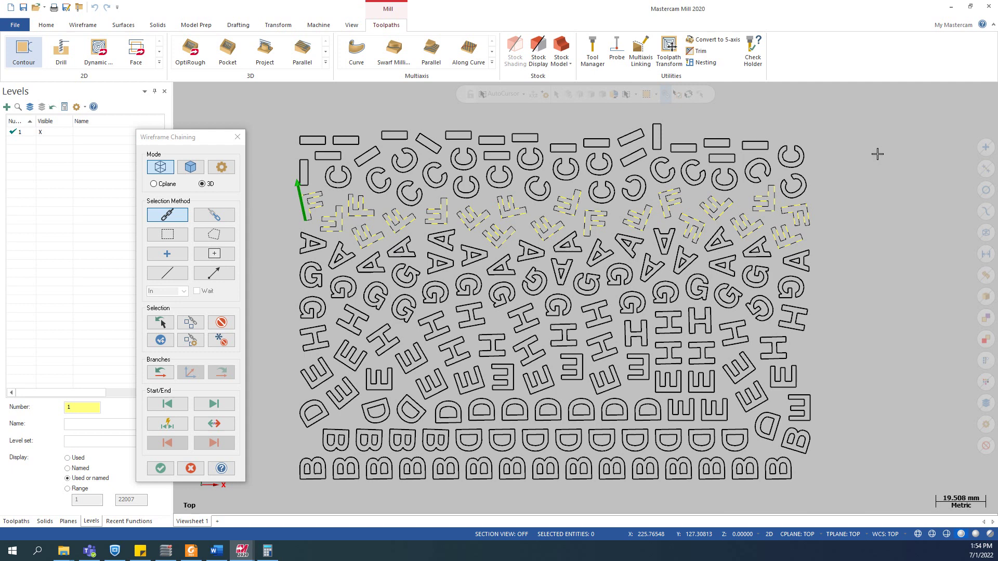
pyautogui.rightClick(861, 170)
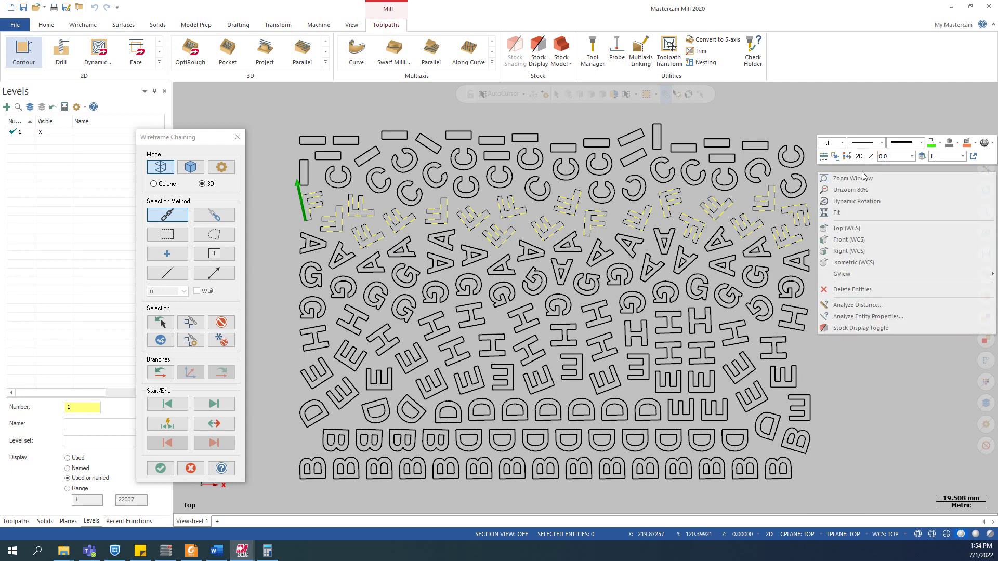
pyautogui.click(940, 142)
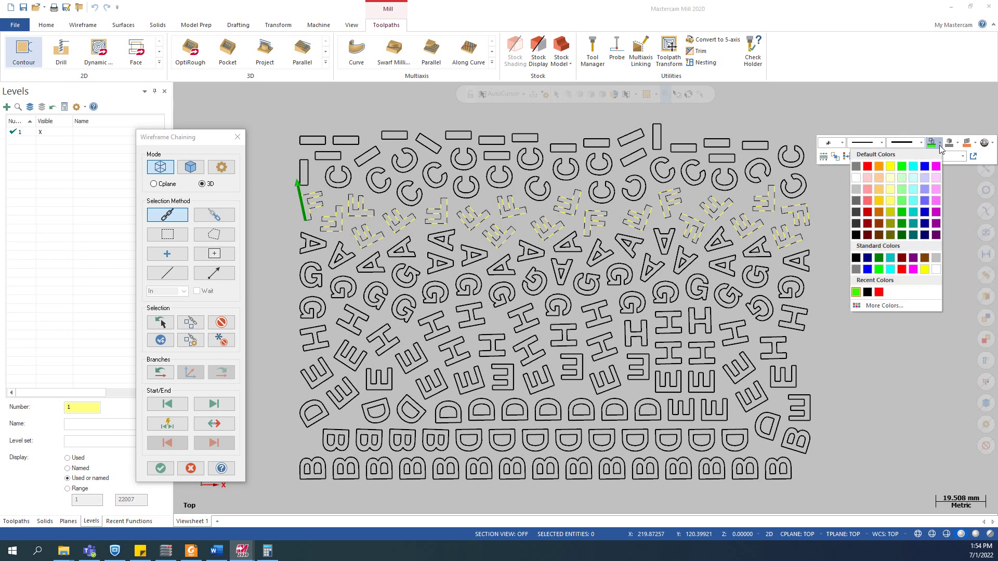
pyautogui.click(867, 167)
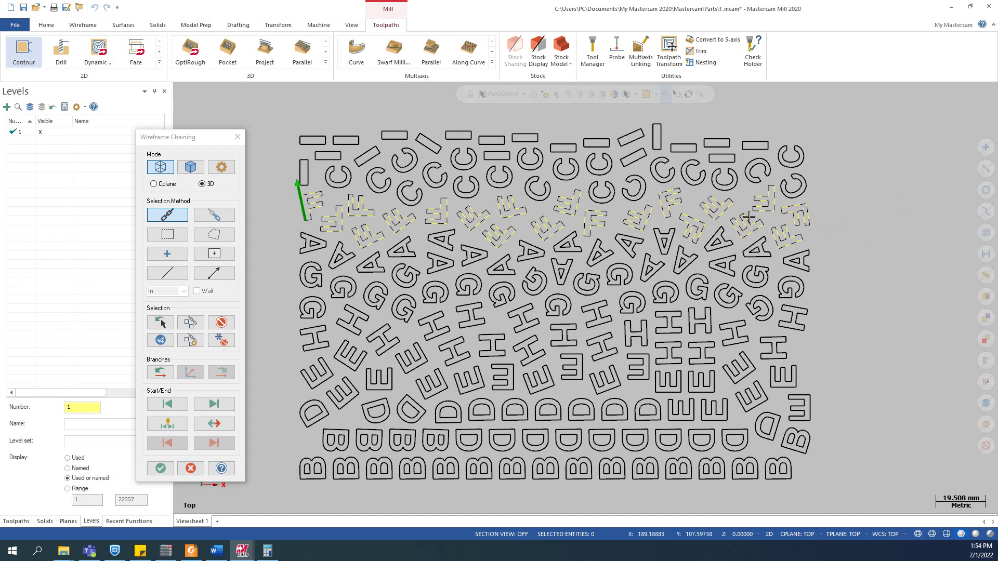
# - Accept the 20 F chains and the contour settings, creating Contour (2D) toolpath 1
pyautogui.click(160, 469)
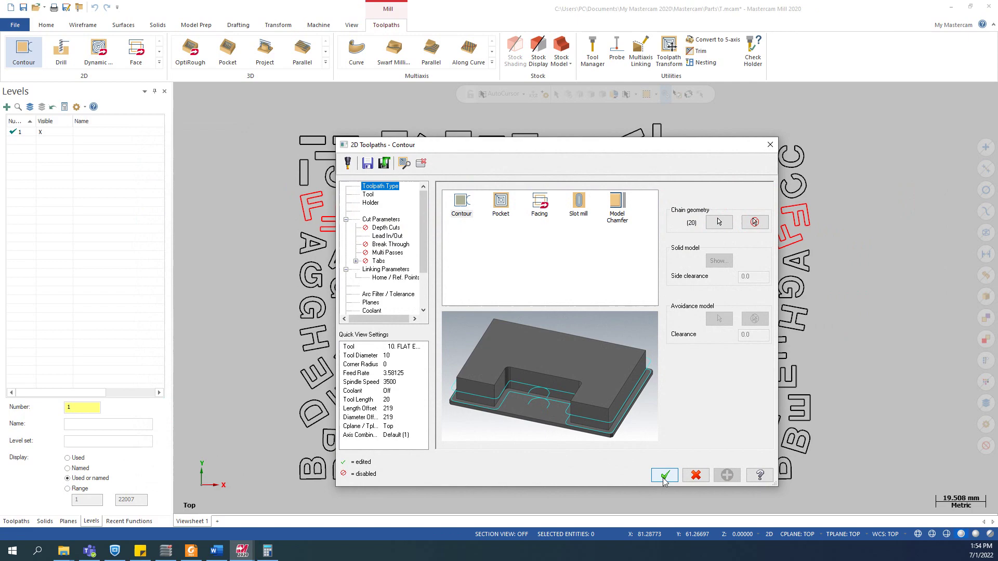
pyautogui.click(665, 475)
pyautogui.scroll(-1, 626, 304)
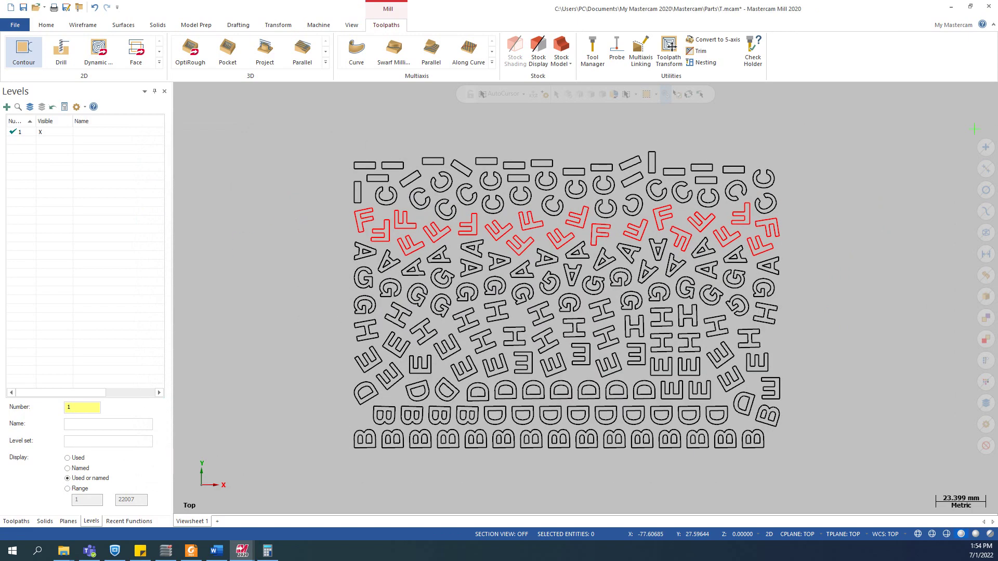
pyautogui.click(16, 521)
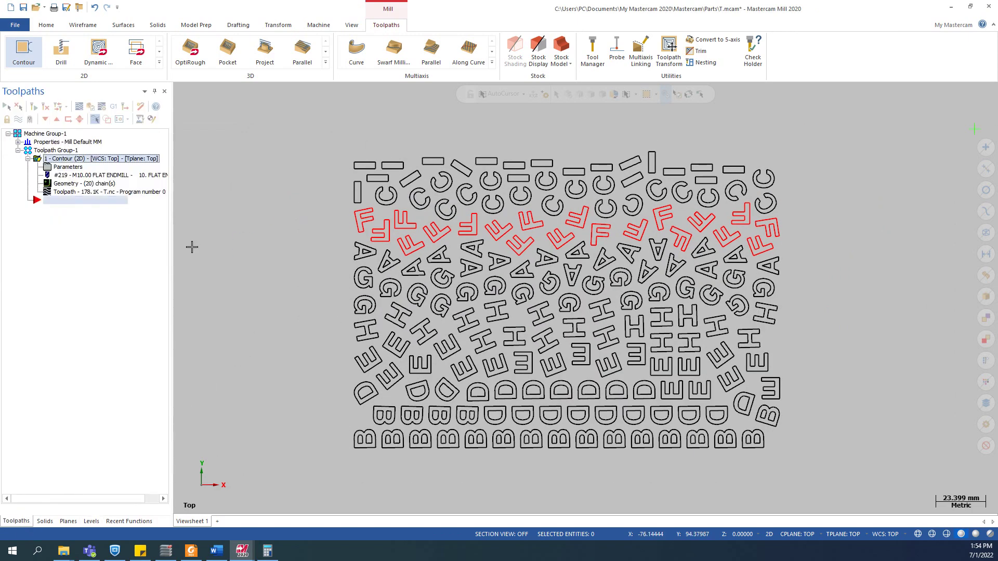
pyautogui.scroll(1, 650, 317)
pyautogui.scroll(-1, 674, 318)
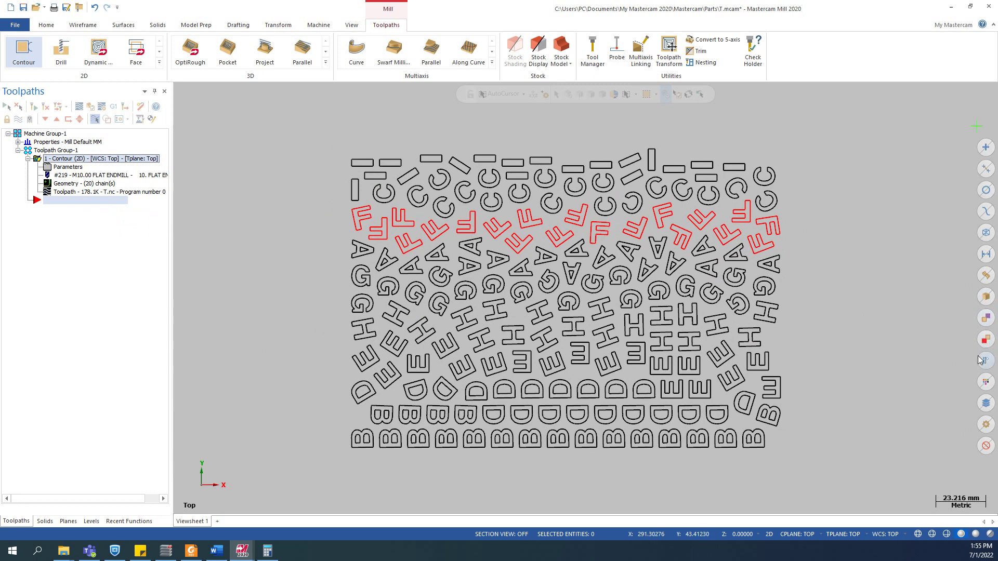
# - Select all red F outlines by colour attribute, then clear the selection
pyautogui.click(986, 382)
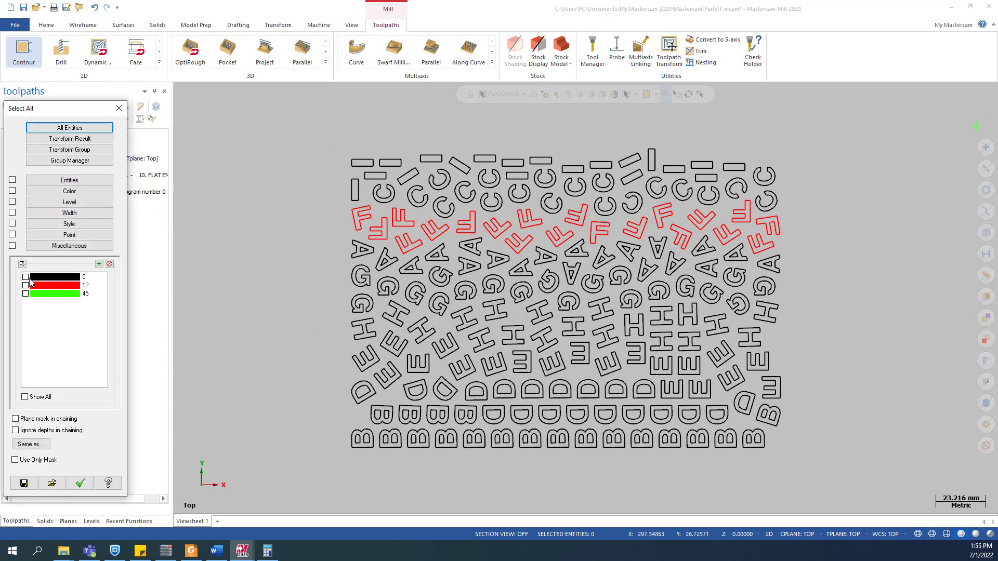
pyautogui.click(25, 285)
pyautogui.click(81, 483)
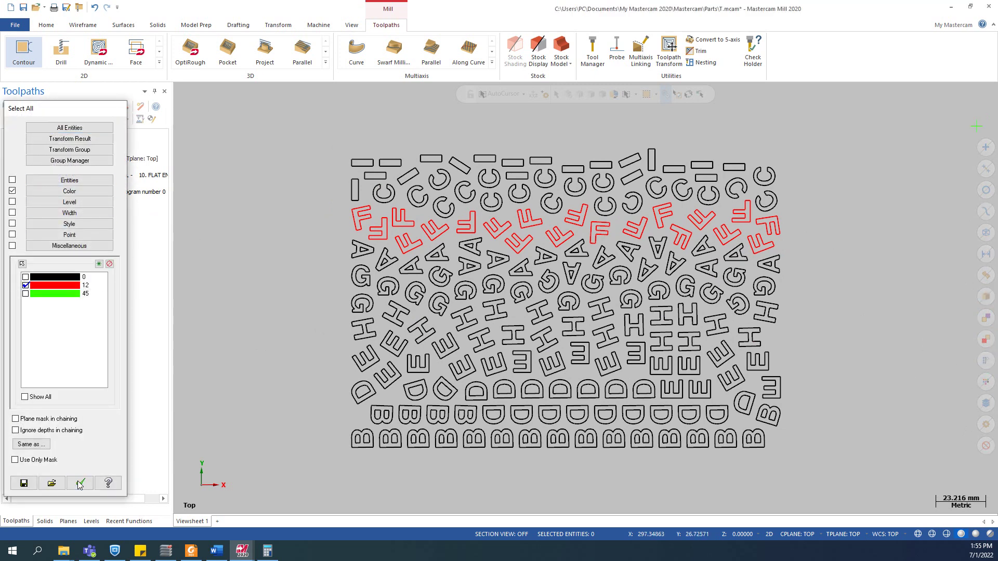
pyautogui.click(592, 255)
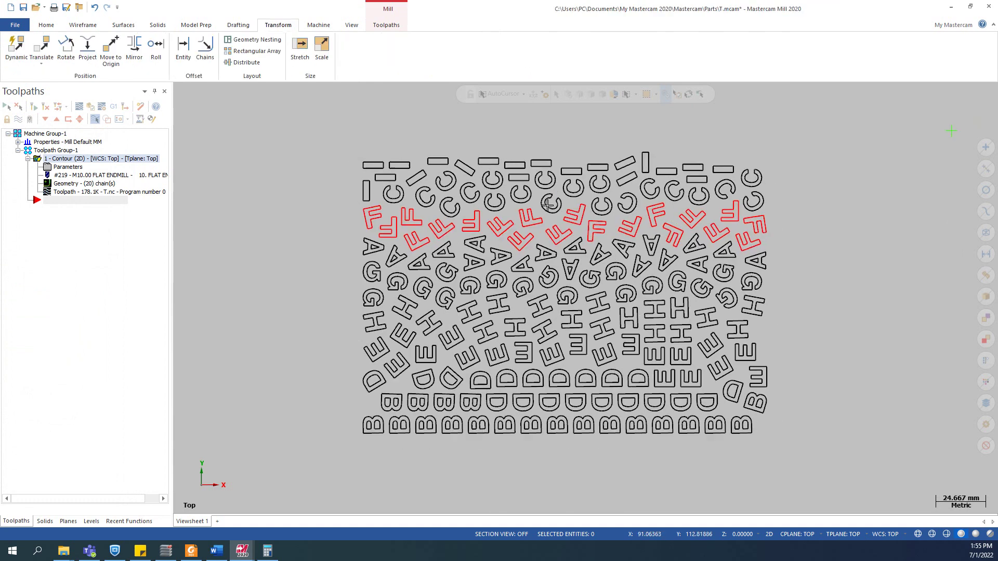
# - Inspect the first contour's chains in Chain Manager, close it without changes, and select the operation
pyautogui.moveTo(172, 245); pyautogui.dragTo(206, 245)
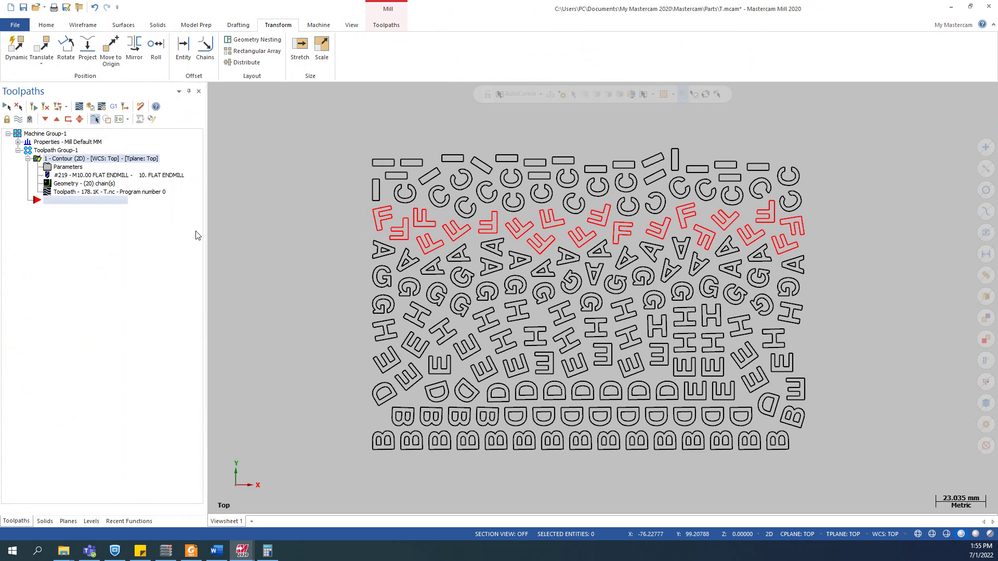
pyautogui.click(99, 185)
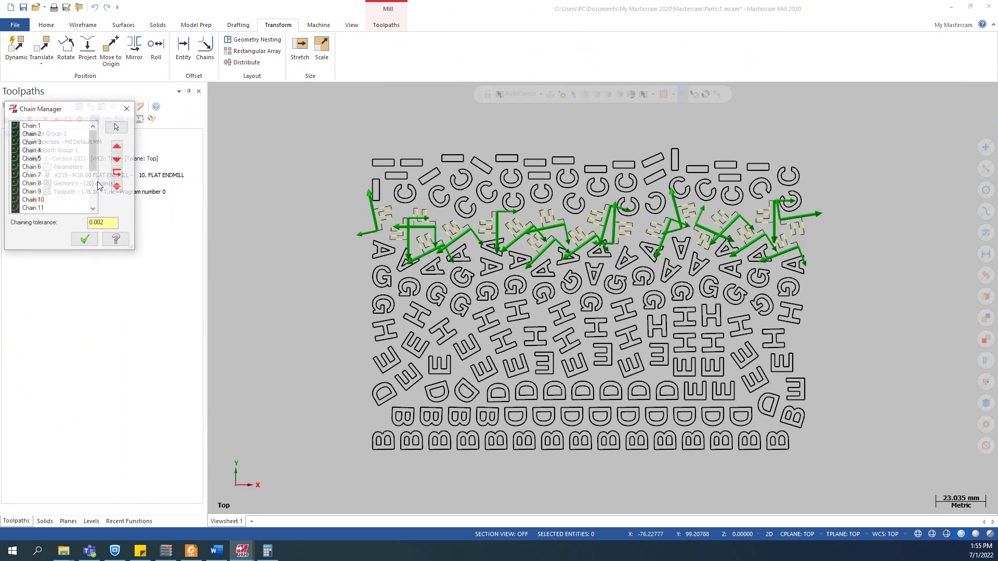
pyautogui.rightClick(65, 168)
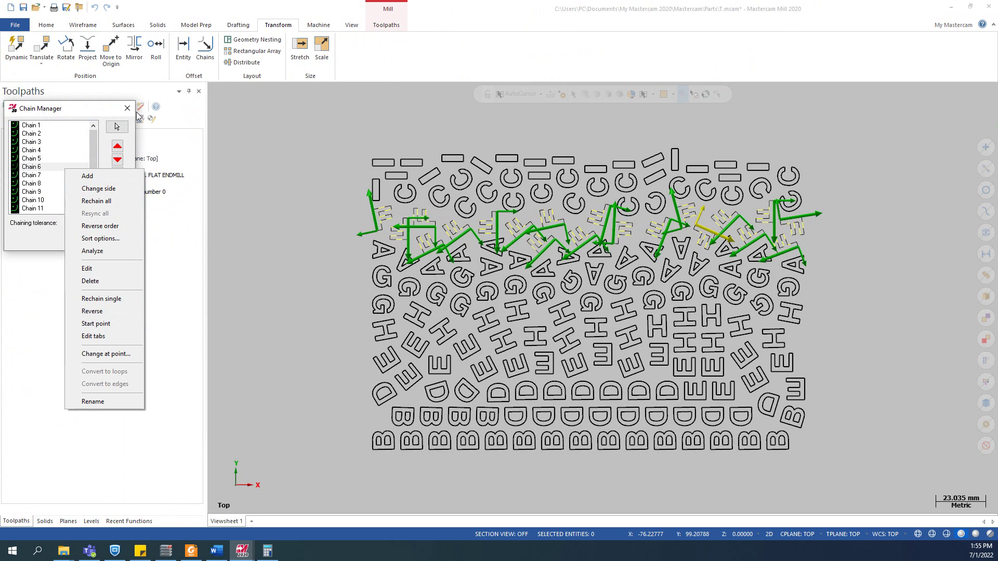
pyautogui.click(127, 108)
pyautogui.click(126, 108)
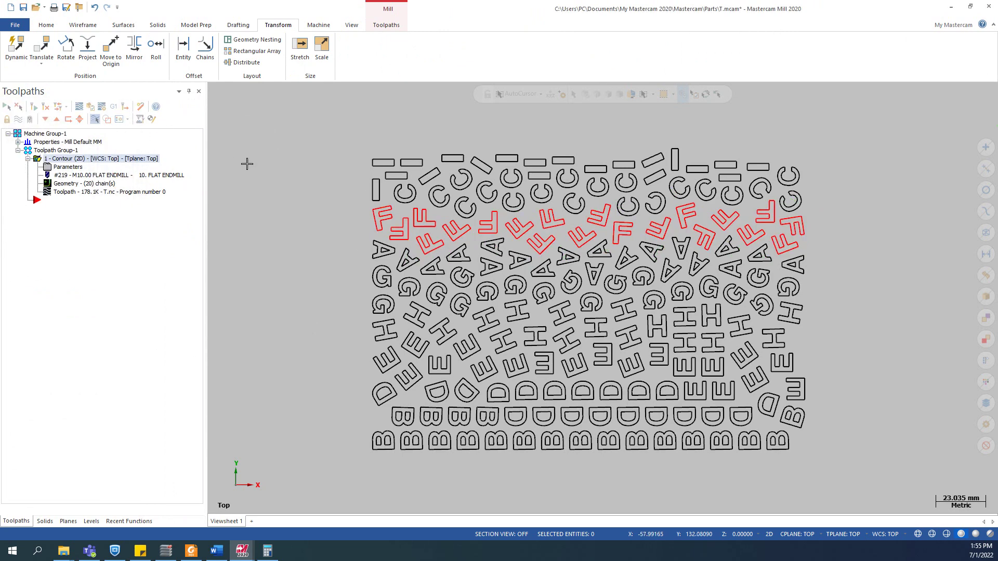
pyautogui.click(140, 159)
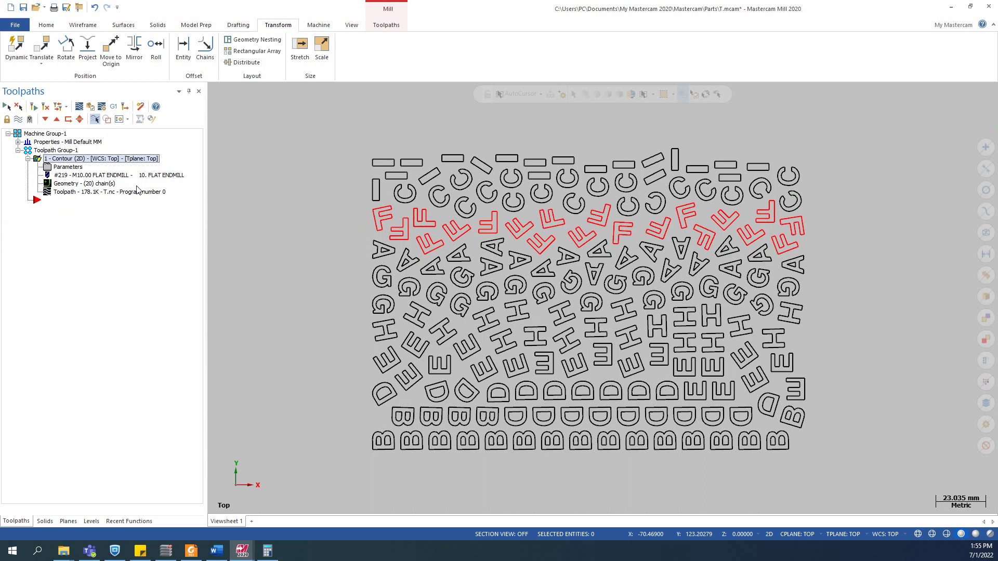
# - Rename the first contour operation to 'F' and paste a copy of it
pyautogui.click(143, 160)
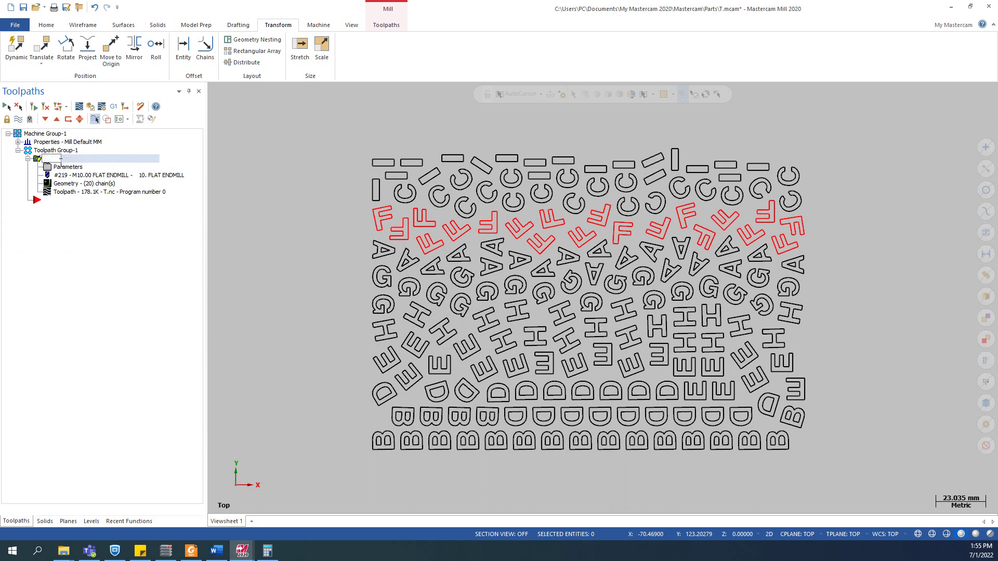
pyautogui.write('F')
pyautogui.press('Return')
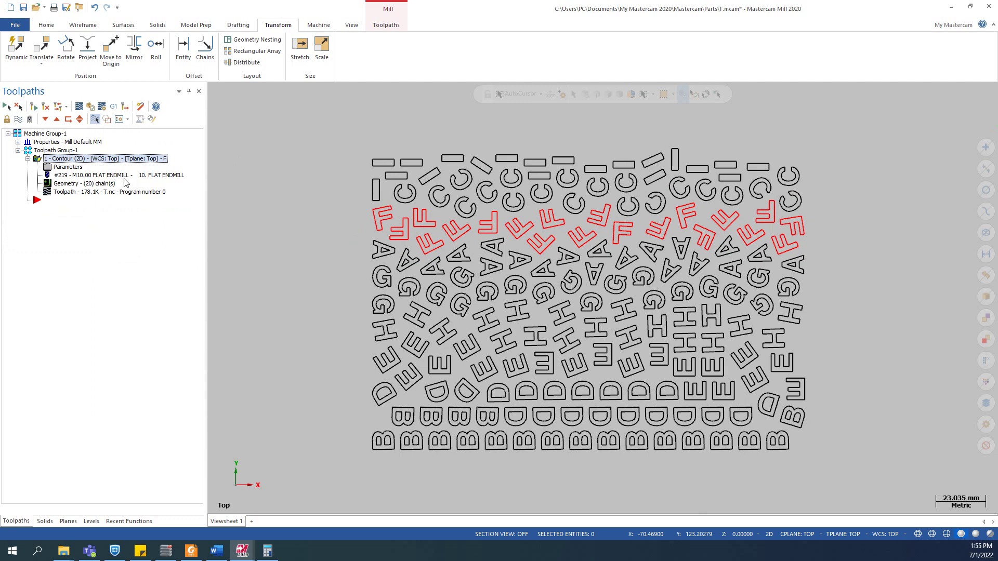
pyautogui.hotkey('ctrl', 'v')
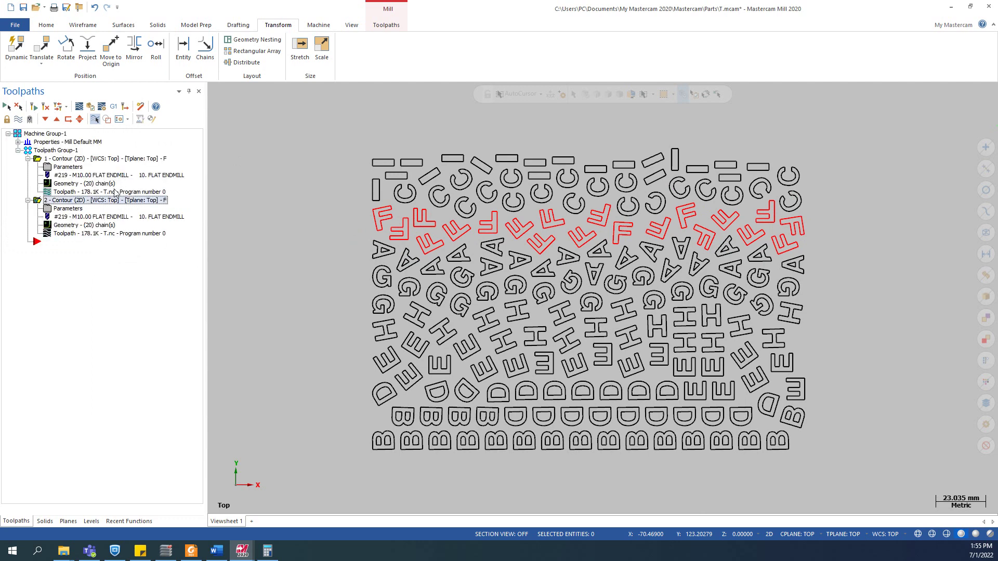
# - Rechain the copied operation by picking one H outline and adding all similar H letters
pyautogui.click(94, 226)
pyautogui.rightClick(71, 167)
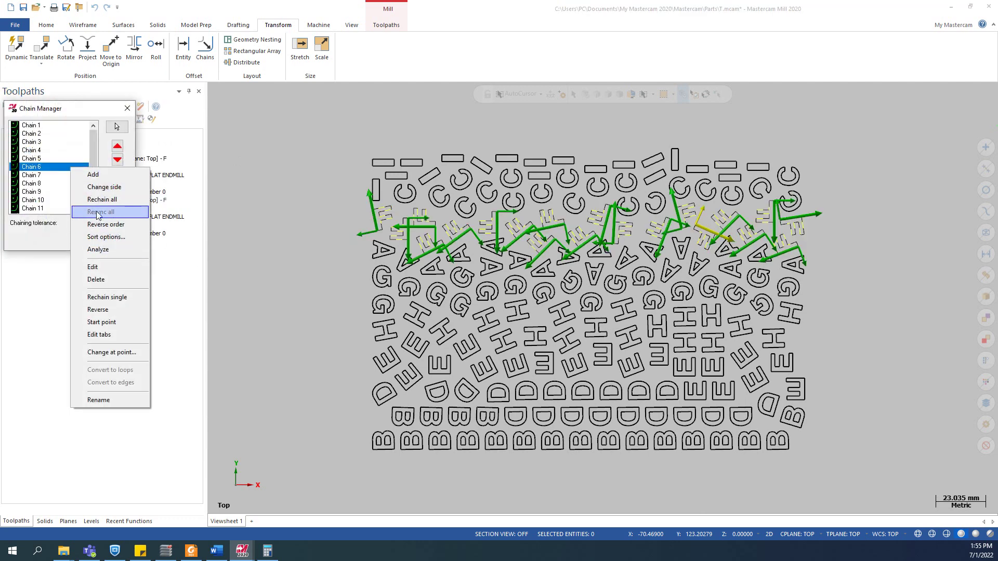
pyautogui.click(97, 200)
pyautogui.scroll(2, 505, 359)
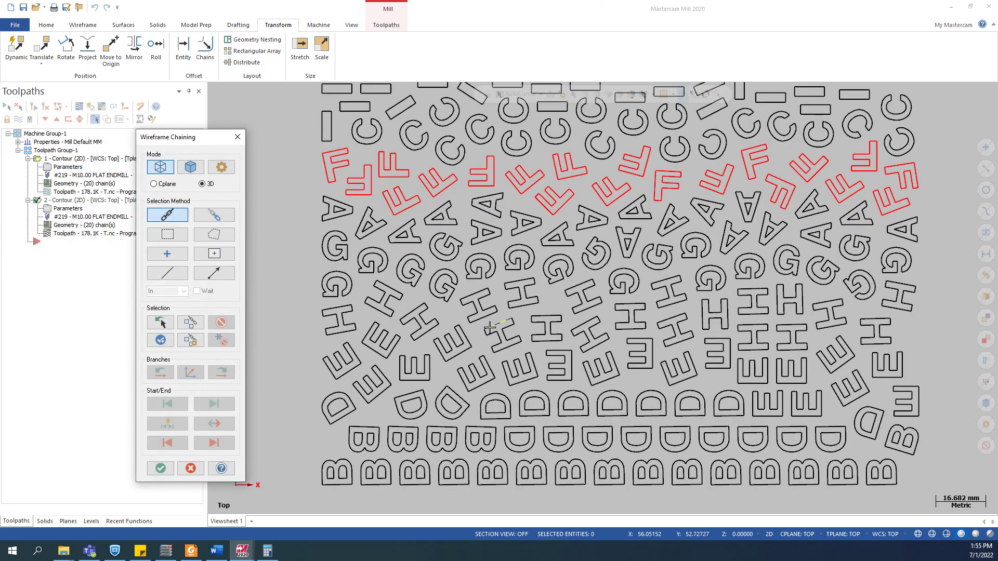
pyautogui.click(497, 328)
pyautogui.scroll(-1, 544, 285)
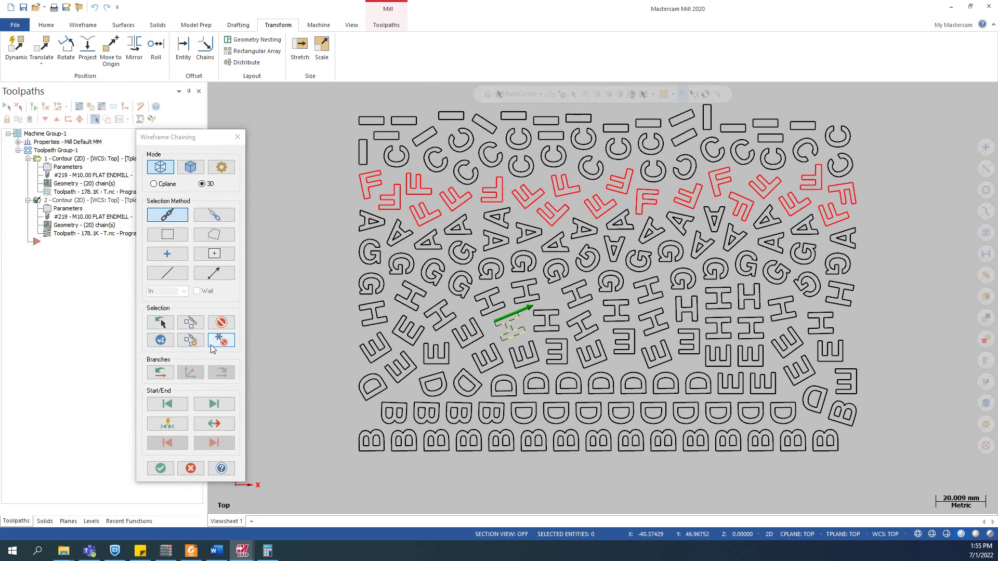
pyautogui.click(190, 322)
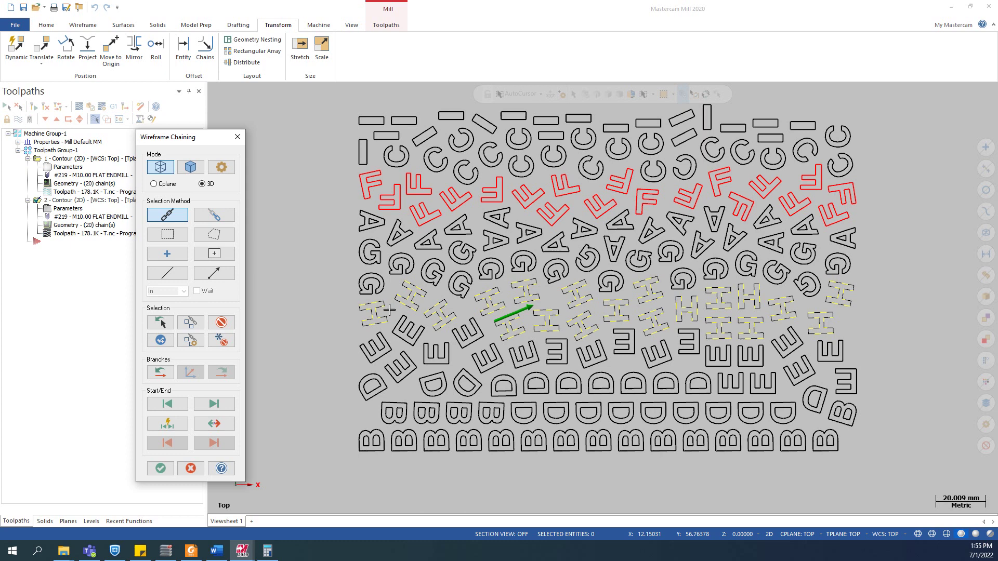
pyautogui.scroll(-2, 388, 309)
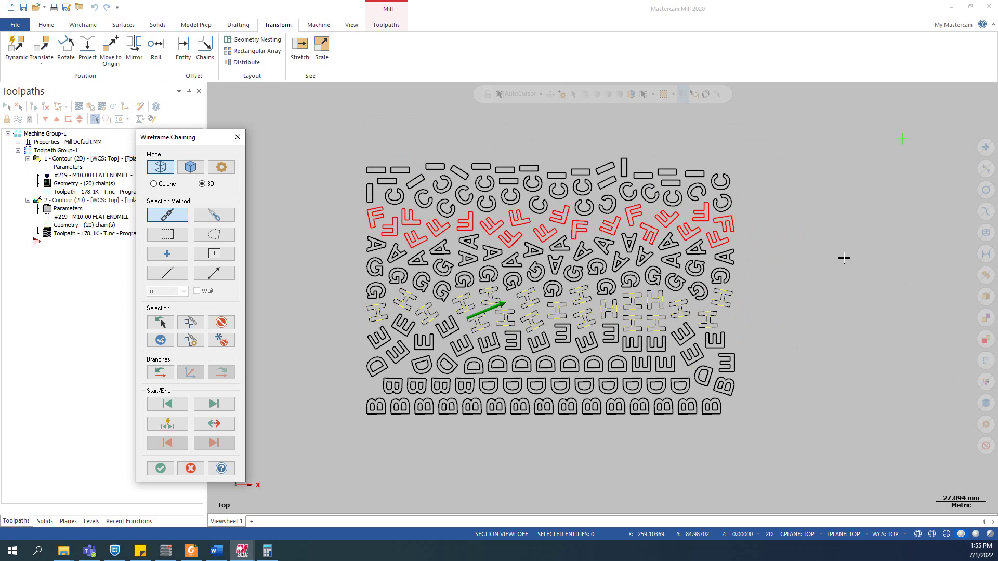
pyautogui.click(160, 469)
# - Accept the 20 H chains and regenerate the copied contour toolpath
pyautogui.click(85, 241)
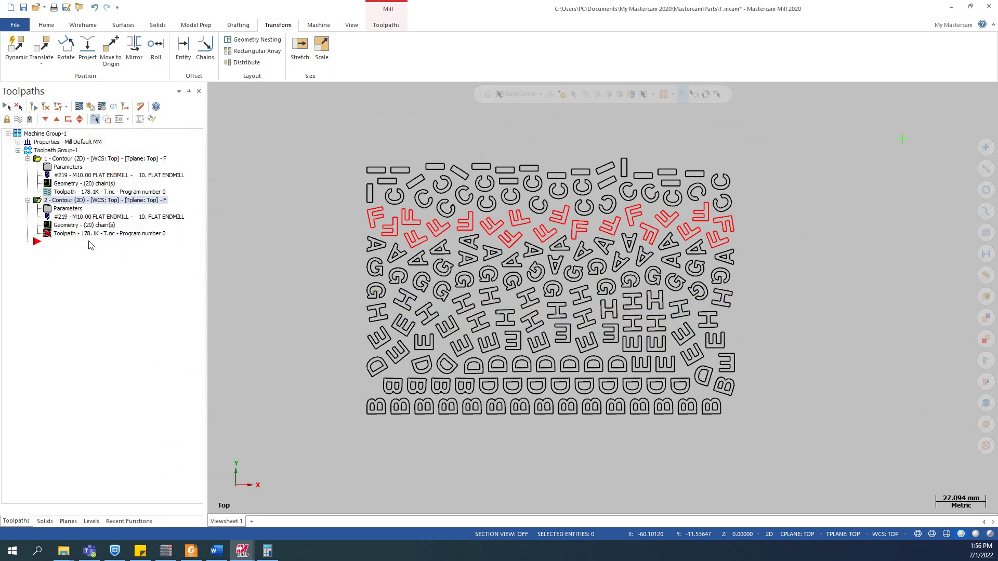
pyautogui.click(33, 107)
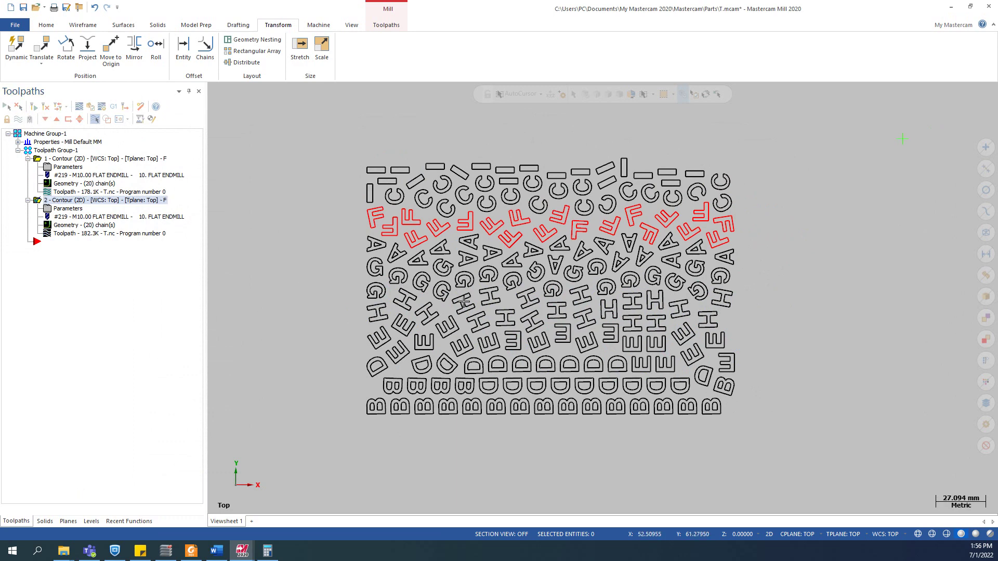
pyautogui.scroll(1, 473, 315)
pyautogui.scroll(1, 473, 315)
pyautogui.scroll(-2, 473, 315)
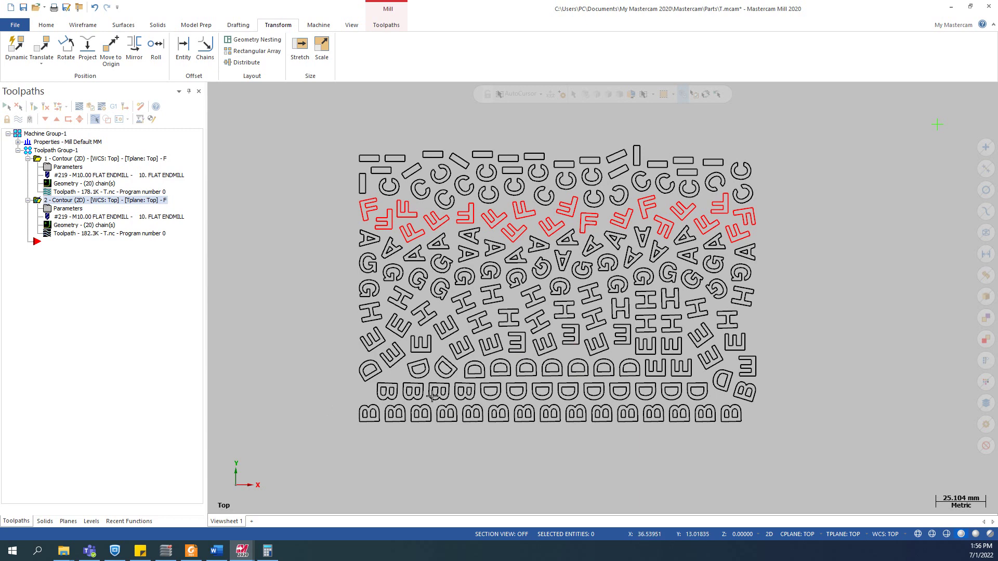
# - Show only associative geometry and window-select all the H letters
pyautogui.scroll(-1, 456, 315)
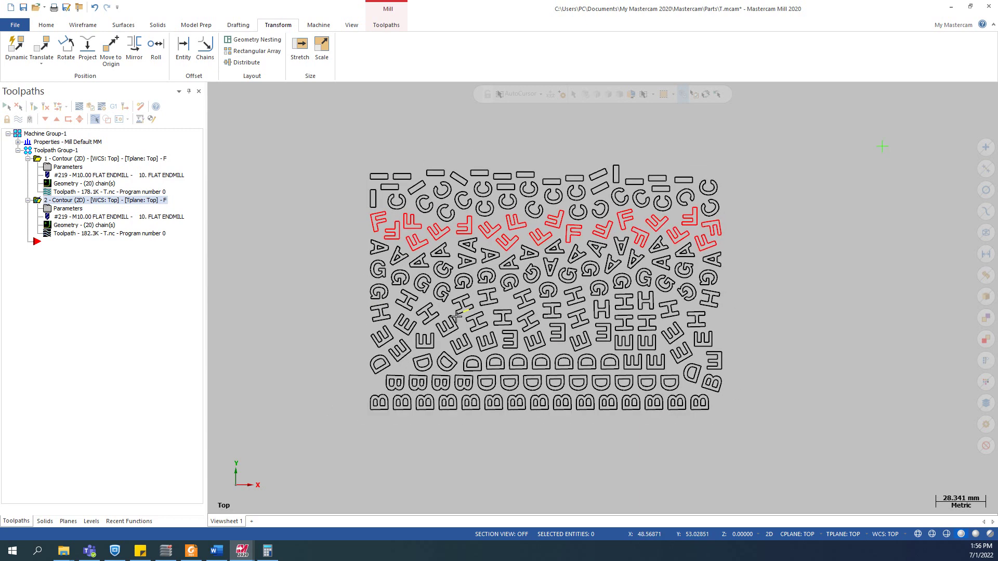
pyautogui.click(107, 120)
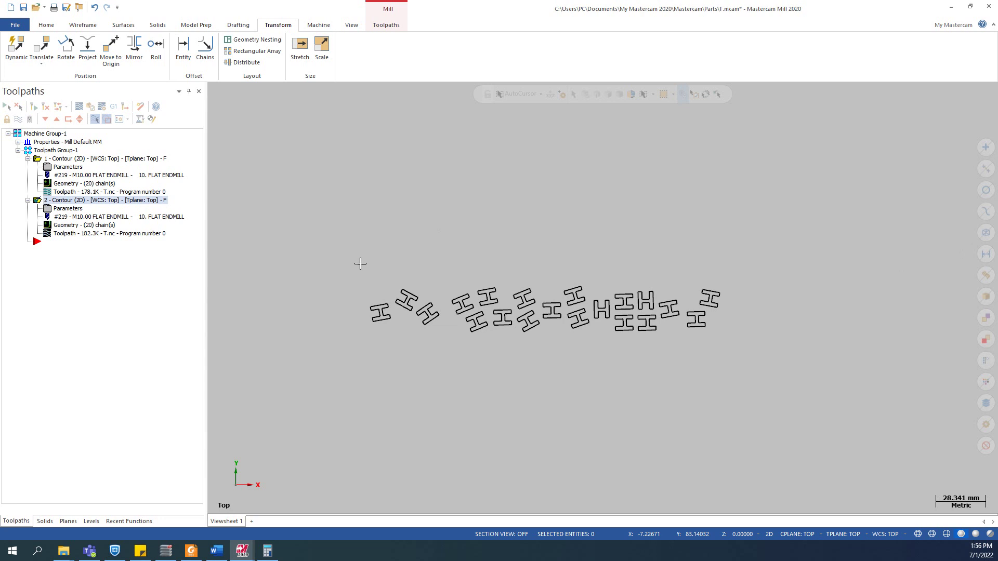
pyautogui.moveTo(308, 263); pyautogui.dragTo(875, 413)
pyautogui.scroll(-1, 768, 376)
pyautogui.scroll(-1, 764, 374)
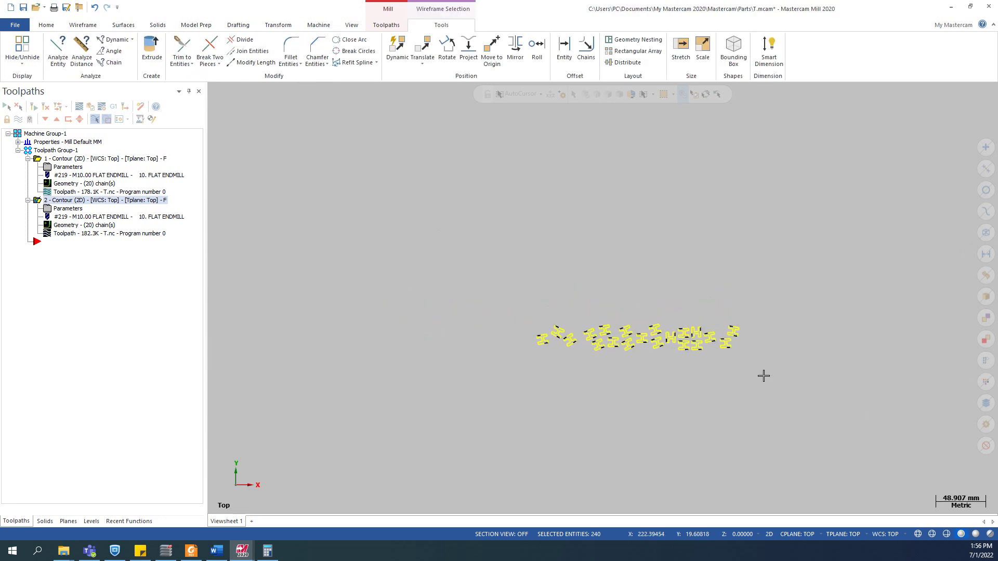
# - Drag the selected H letters down-left of the sheet with a Dynamic transform
pyautogui.press('d')
pyautogui.scroll(-1, 658, 273)
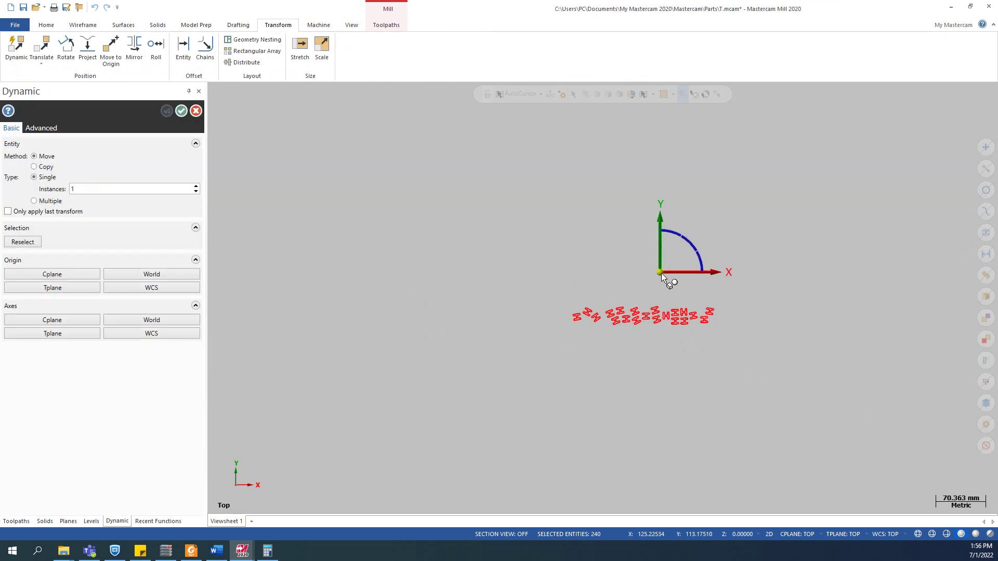
pyautogui.click(660, 272)
pyautogui.click(356, 410)
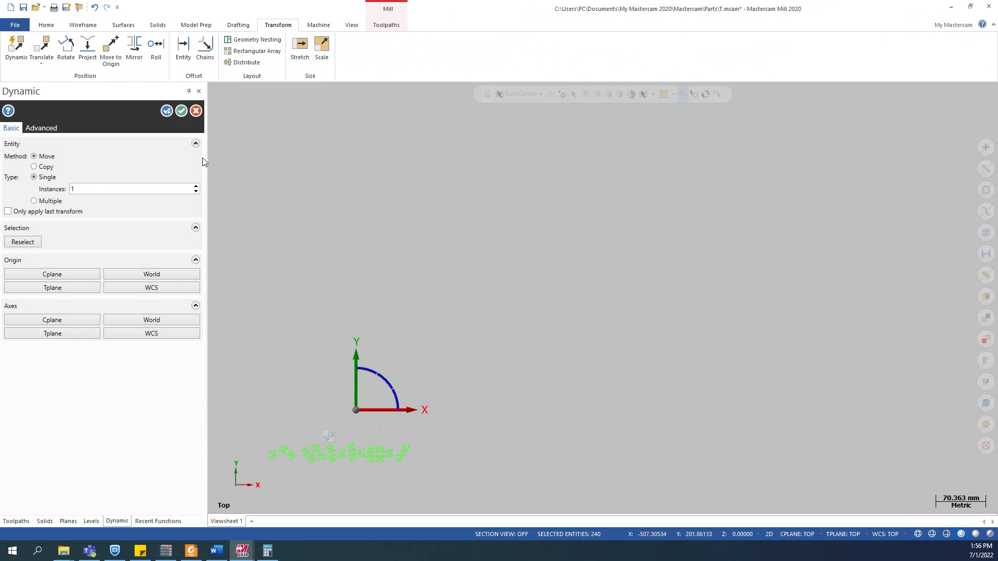
pyautogui.click(182, 112)
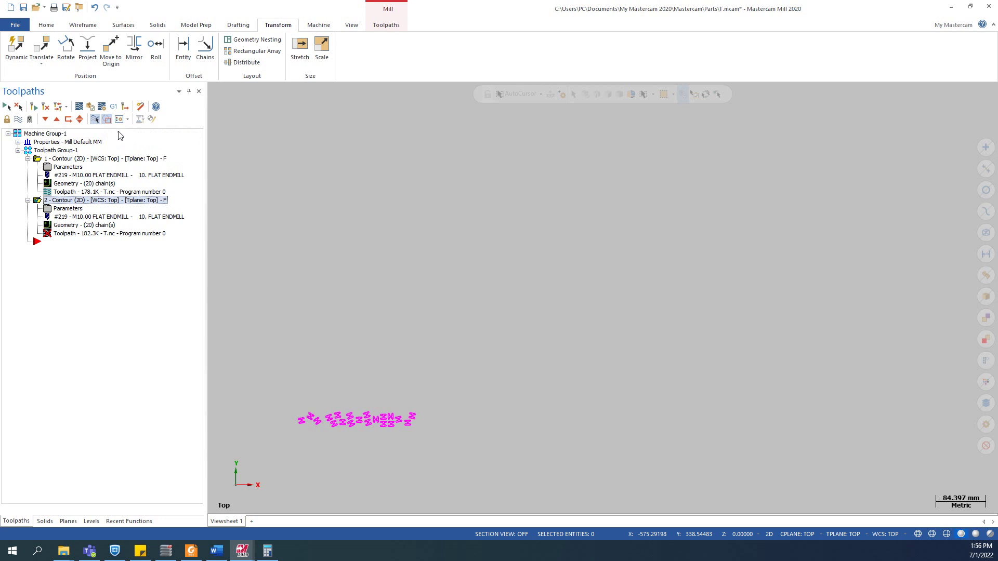
# - Turn associative-only display off so all letter geometry shows again
pyautogui.click(107, 120)
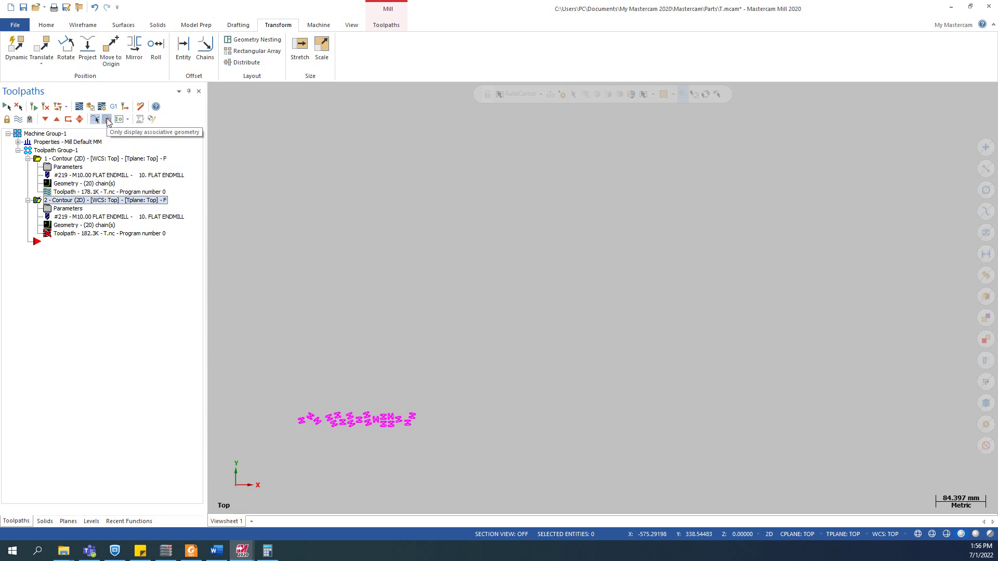
pyautogui.scroll(4, 280, 432)
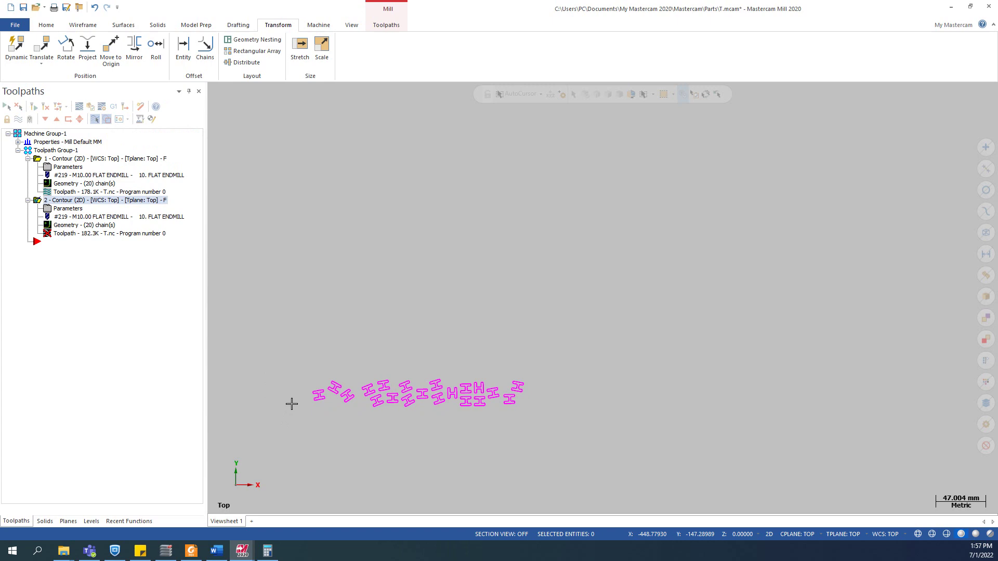
pyautogui.click(107, 120)
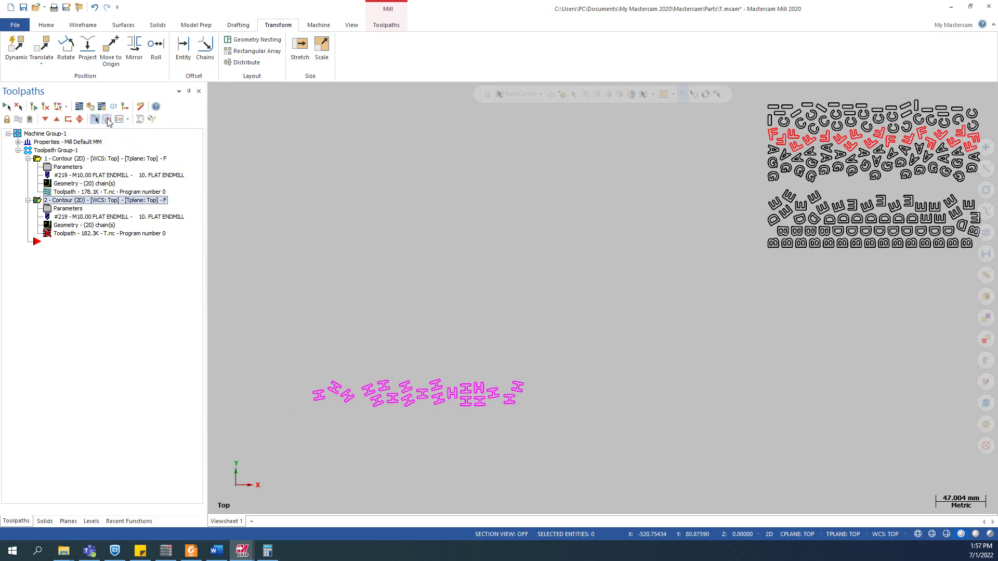
pyautogui.scroll(-2, 826, 218)
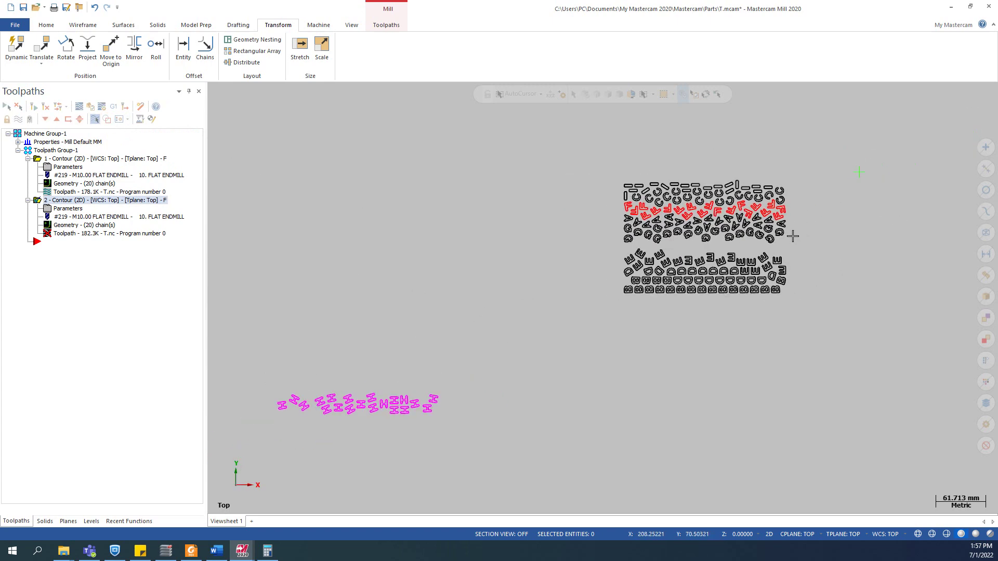
pyautogui.scroll(1, 792, 237)
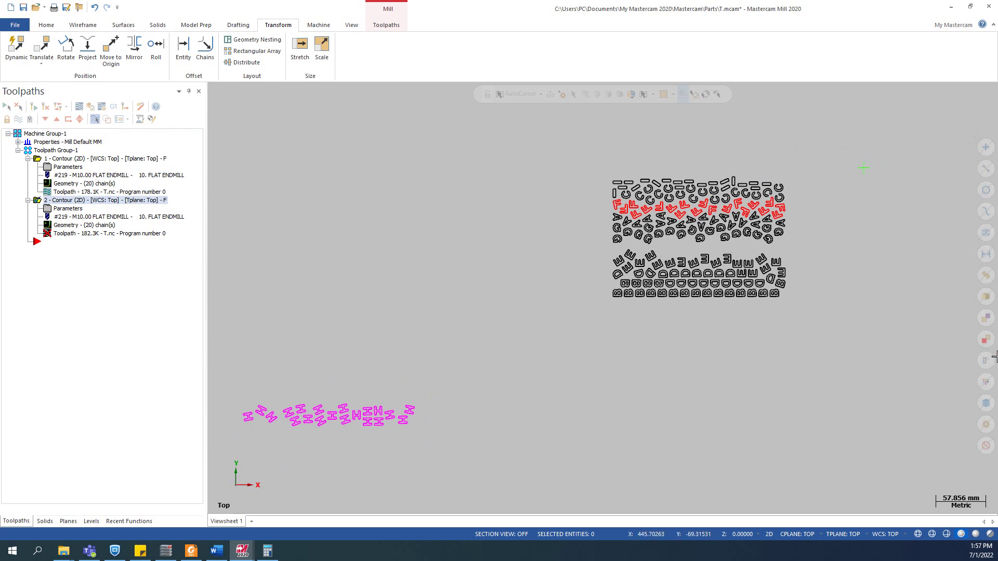
# - Select all red F letters by colour and move them left, clear of the sheet
pyautogui.click(986, 383)
pyautogui.click(25, 286)
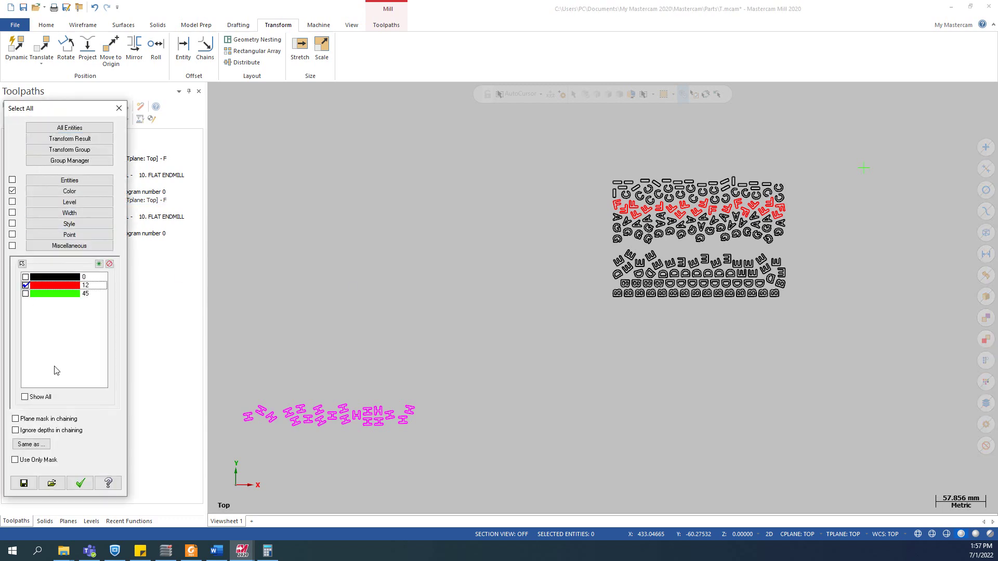
pyautogui.click(80, 483)
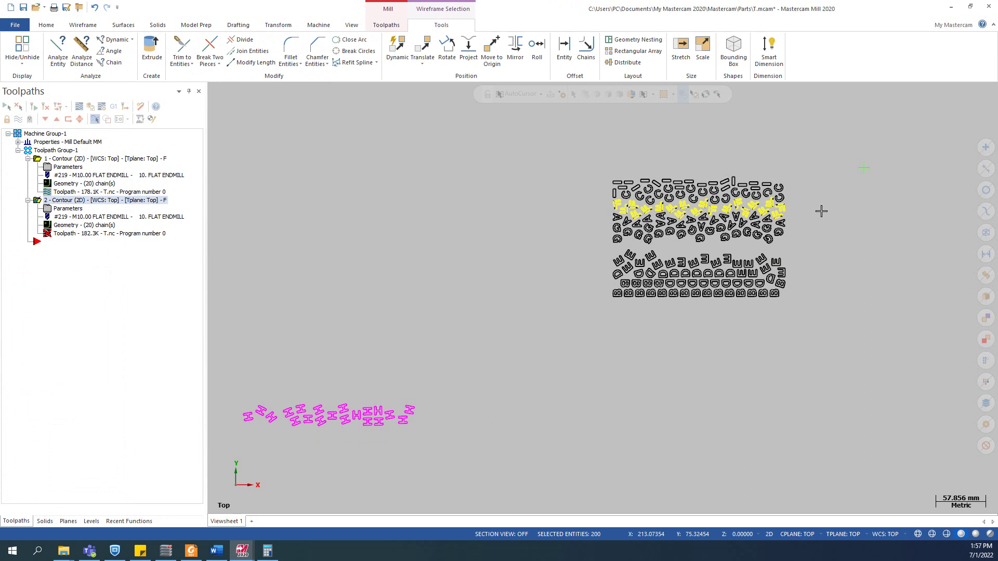
pyautogui.click(397, 49)
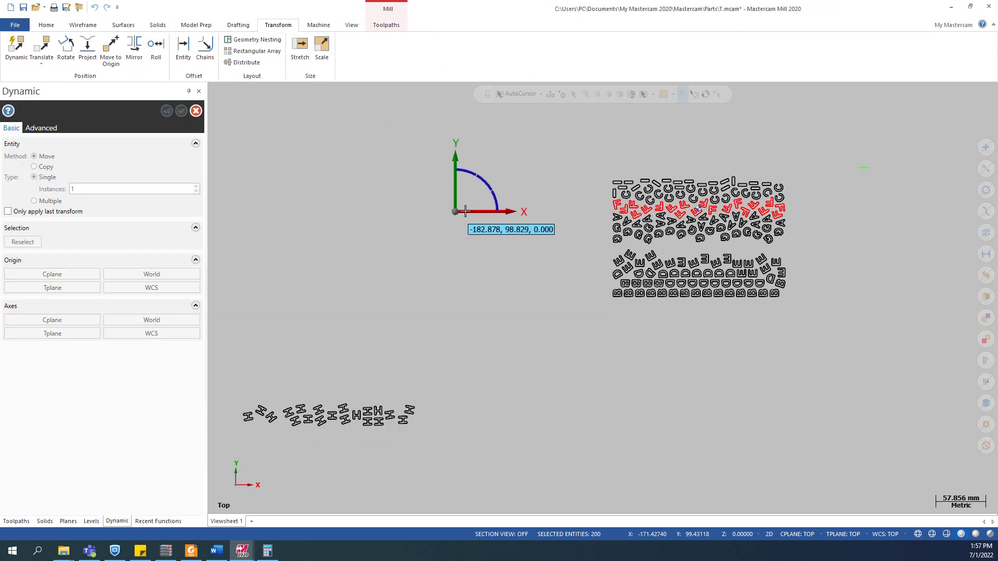
pyautogui.click(515, 213)
pyautogui.click(516, 214)
pyautogui.click(267, 234)
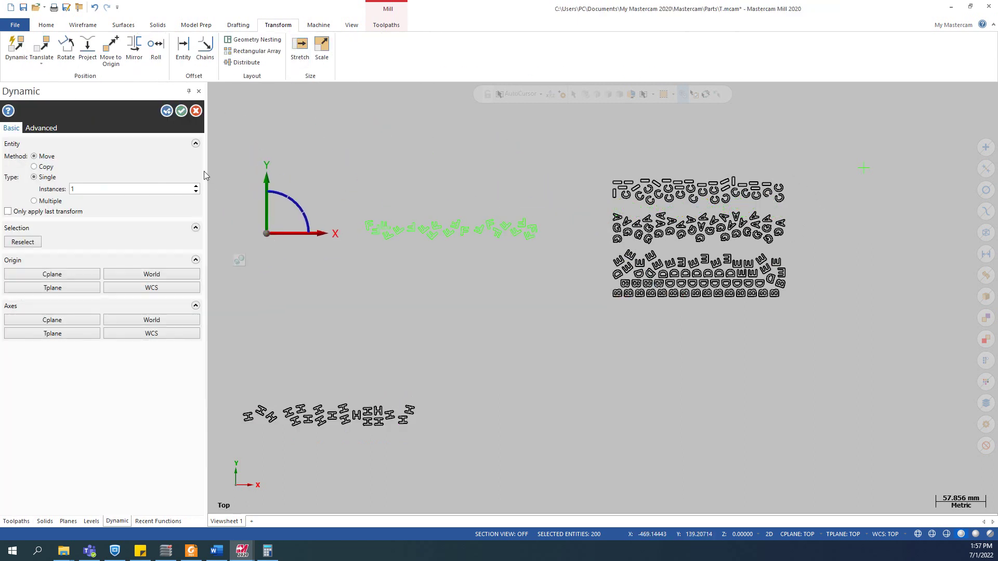
pyautogui.click(181, 112)
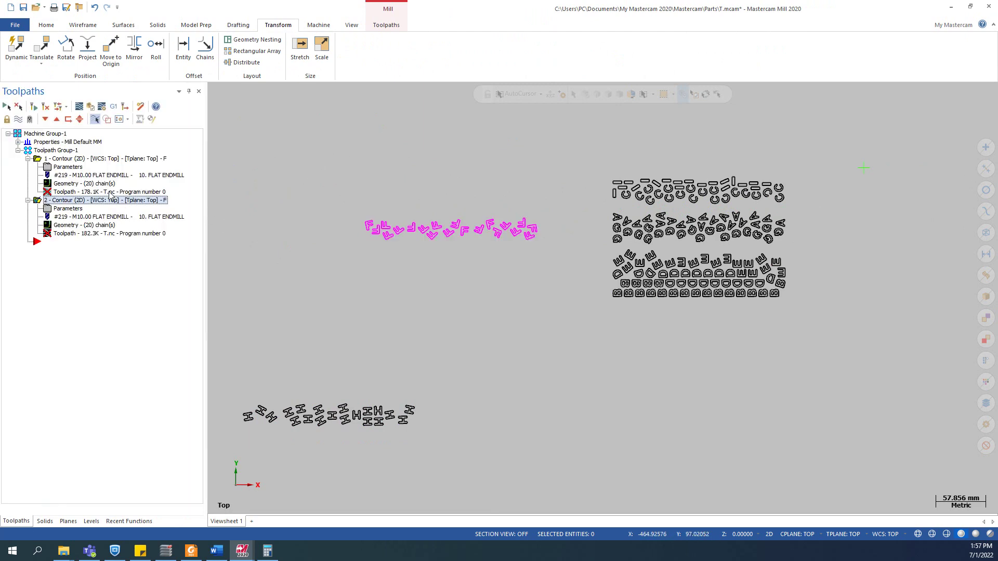
pyautogui.click(83, 225)
# - Rechain all of the contour's chains, picking one D outline and adding every similar D
pyautogui.rightClick(56, 151)
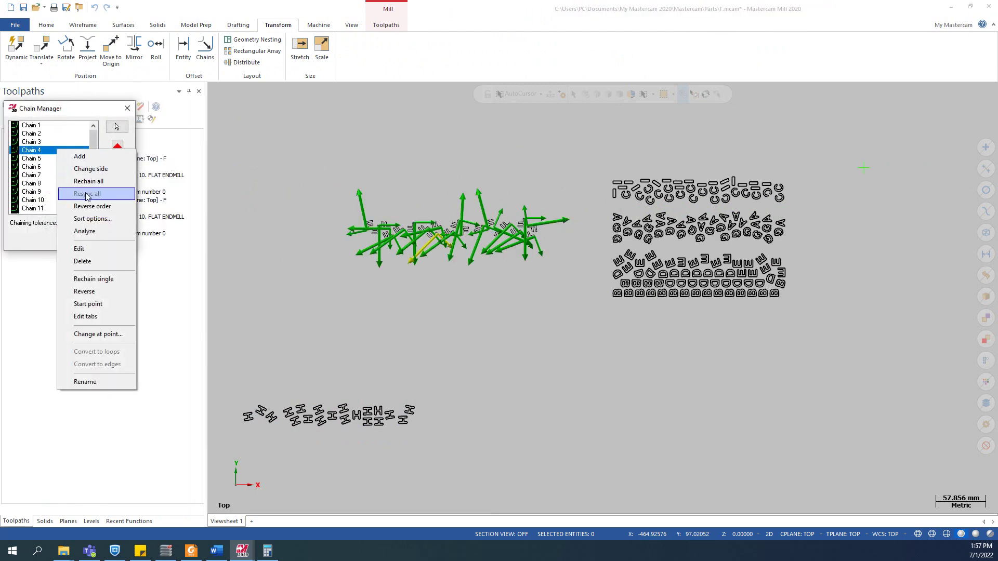
pyautogui.click(89, 182)
pyautogui.scroll(2, 629, 211)
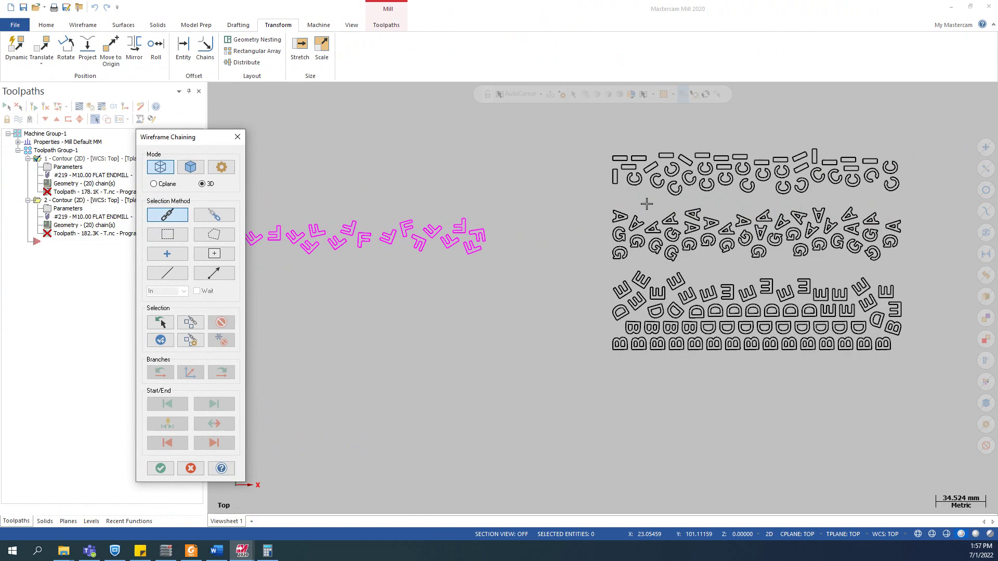
pyautogui.scroll(5, 712, 276)
pyautogui.click(727, 300)
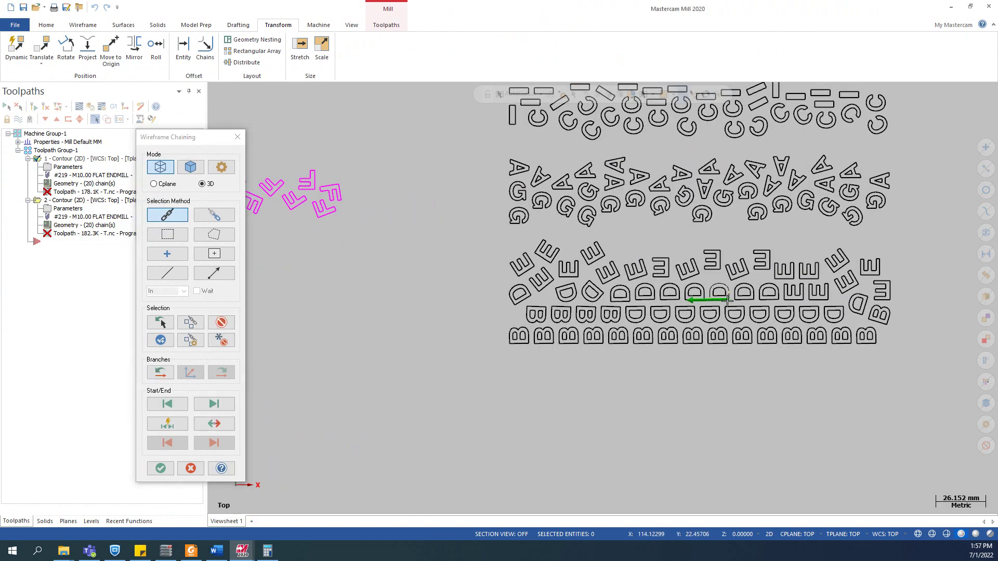
pyautogui.scroll(3, 731, 301)
pyautogui.scroll(5, 731, 302)
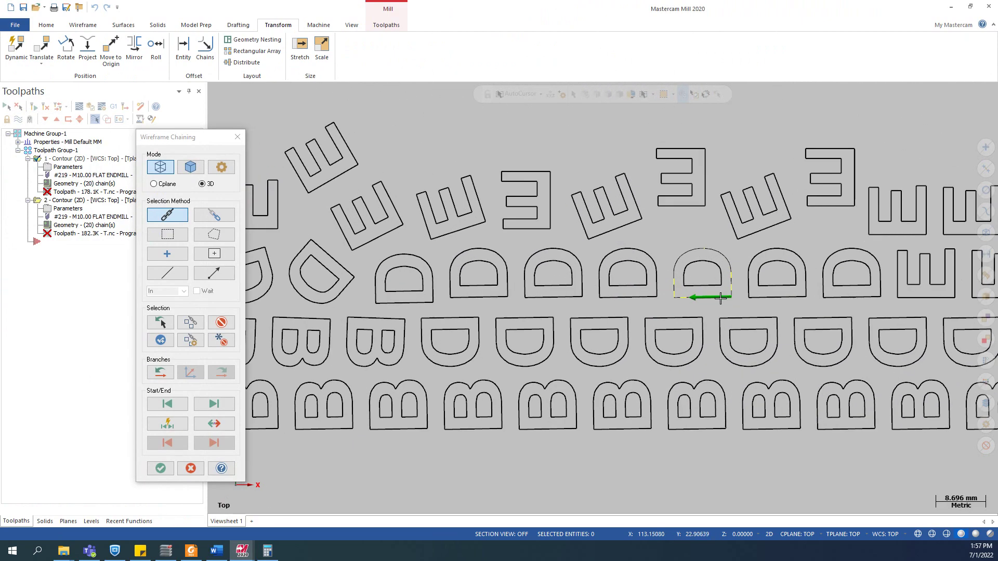
pyautogui.scroll(-2, 697, 289)
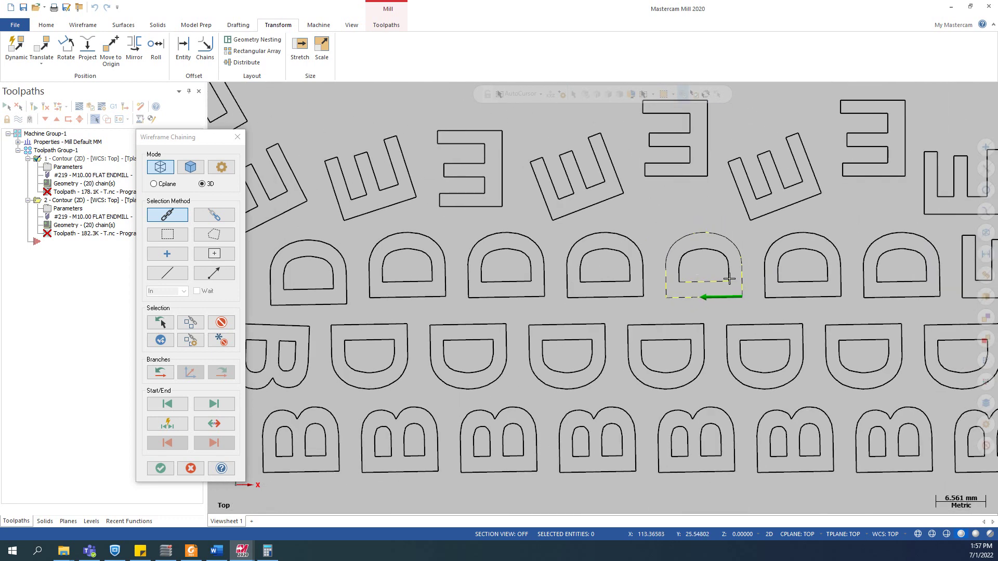
pyautogui.scroll(-3, 712, 275)
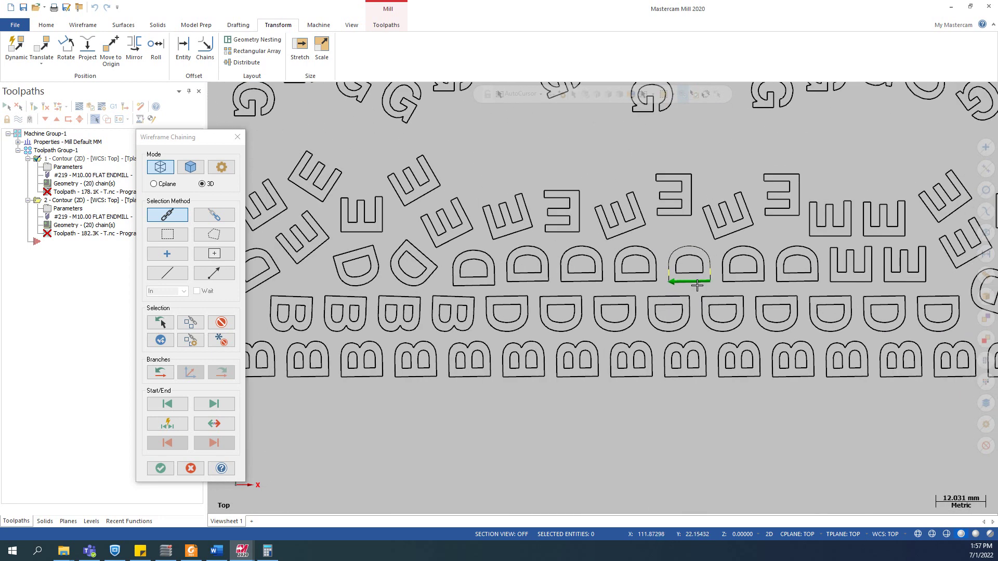
pyautogui.click(190, 322)
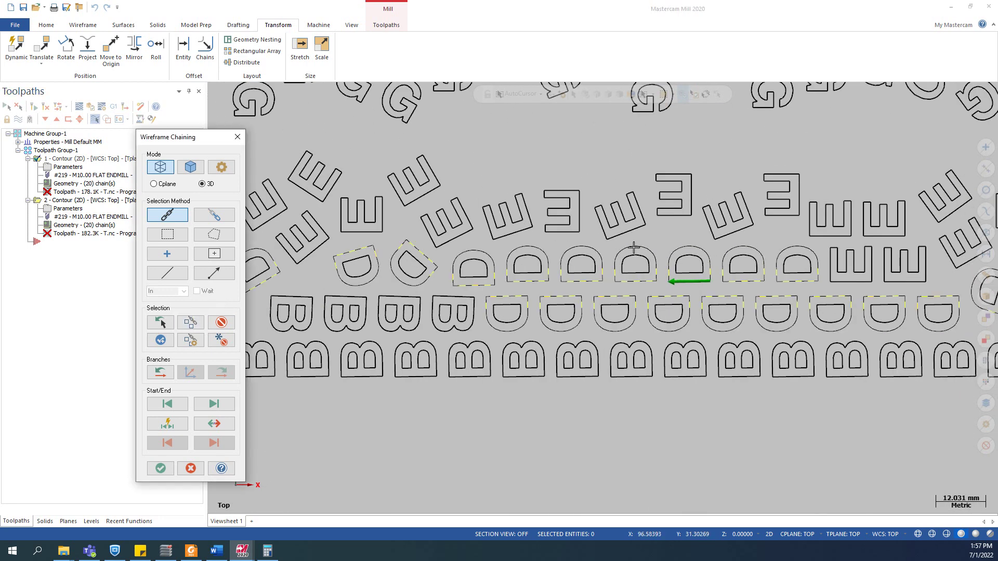
# - Zoom around the sheet to check the dashed D letter chains
pyautogui.scroll(-2, 634, 248)
pyautogui.scroll(3, 669, 291)
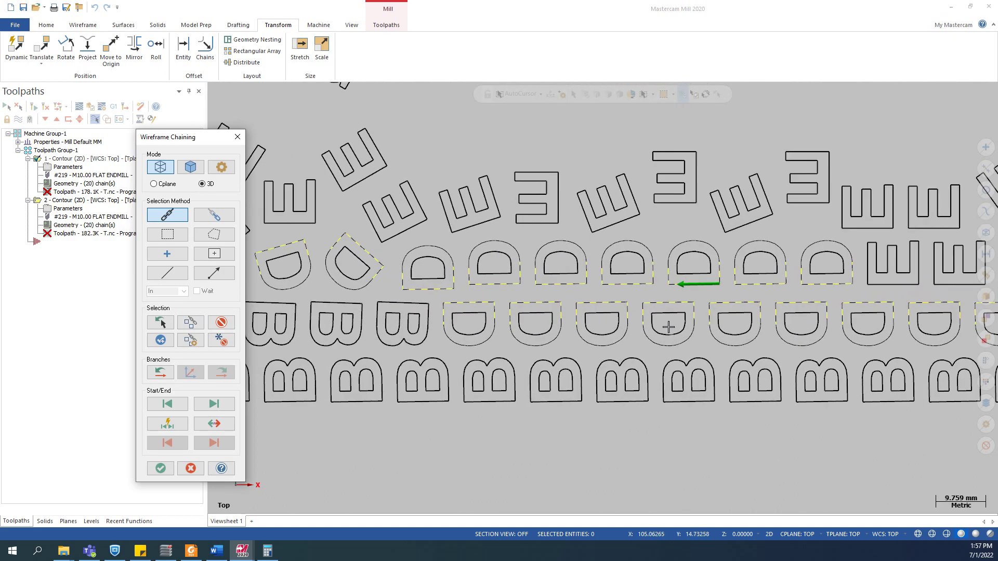
pyautogui.scroll(-3, 668, 326)
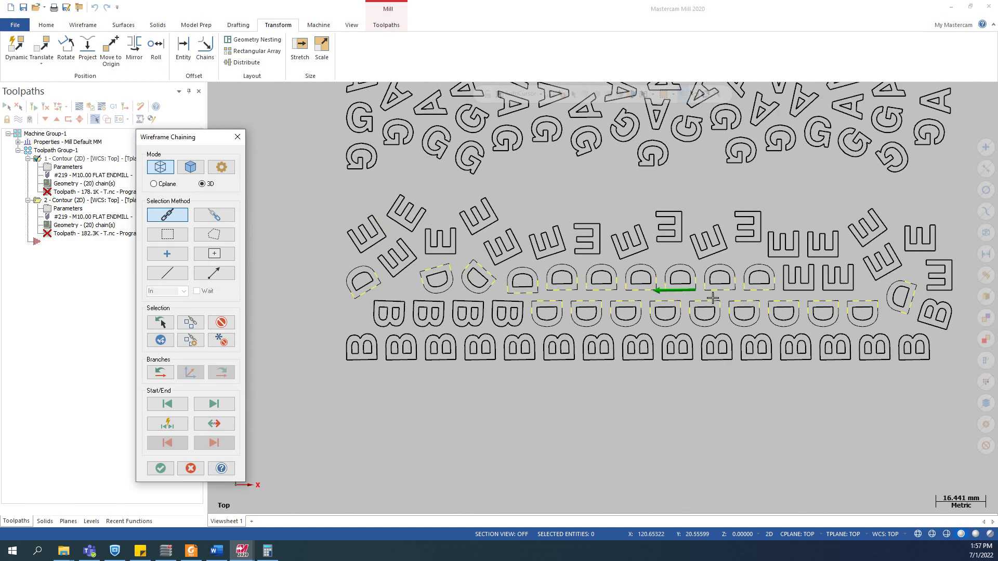
pyautogui.scroll(2, 713, 297)
pyautogui.scroll(-3, 676, 294)
pyautogui.scroll(2, 616, 292)
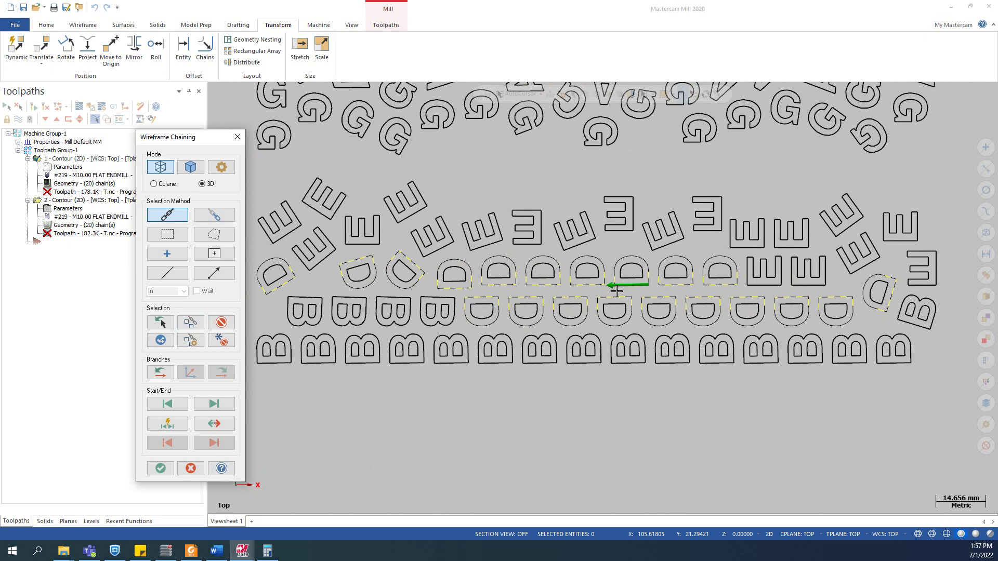
pyautogui.scroll(1, 616, 292)
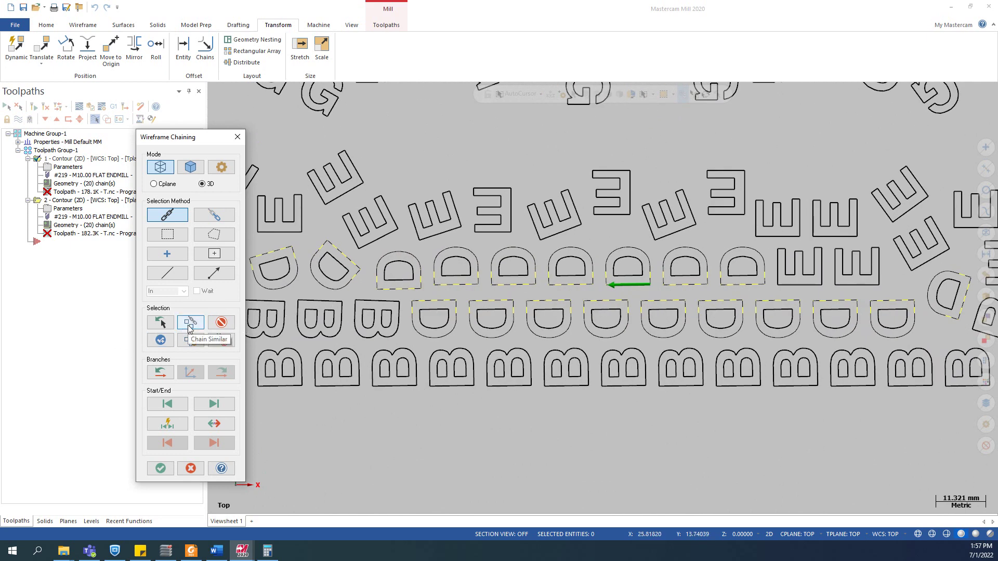
pyautogui.scroll(-1, 583, 334)
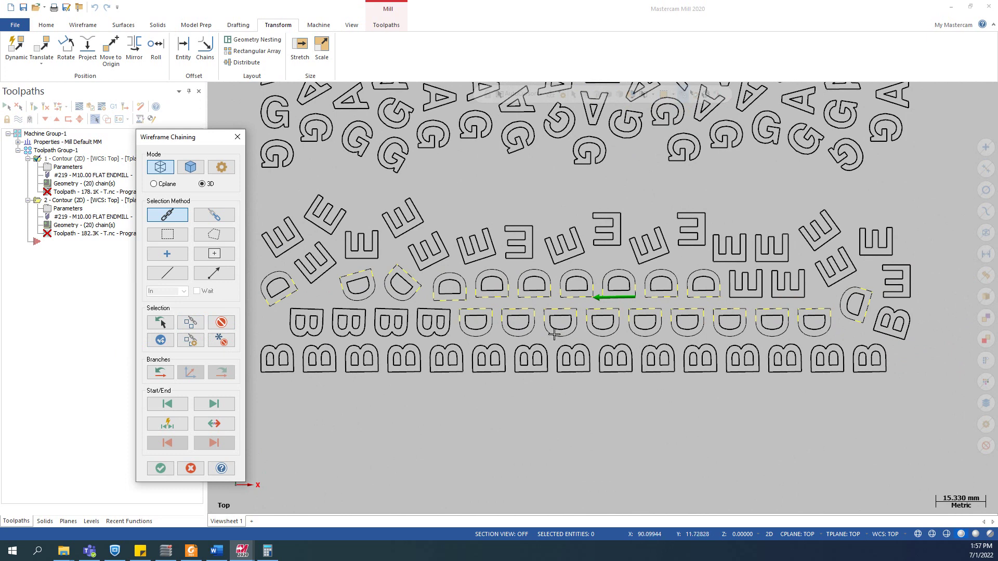
pyautogui.scroll(3, 614, 286)
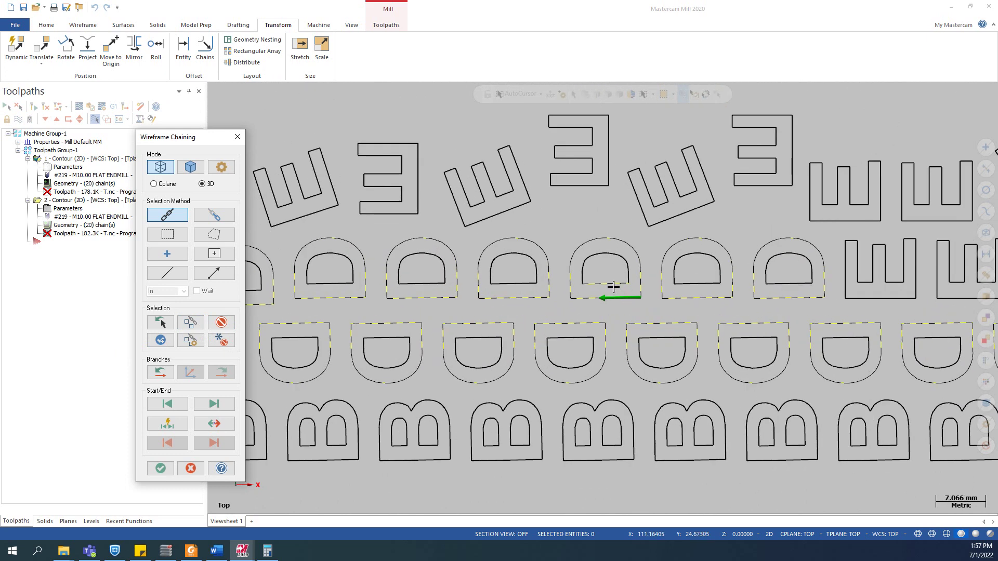
pyautogui.scroll(-2, 676, 278)
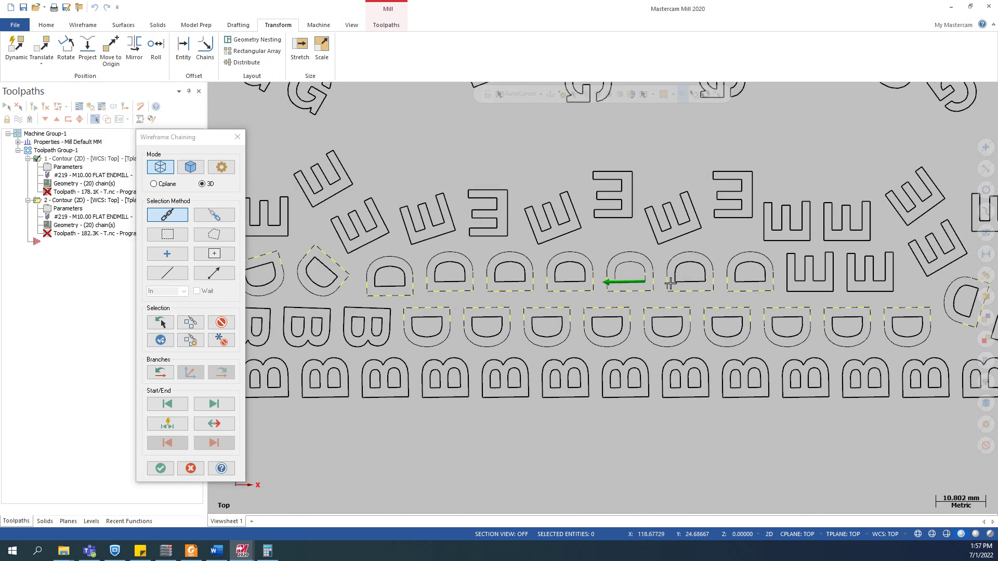
pyautogui.scroll(-1, 650, 284)
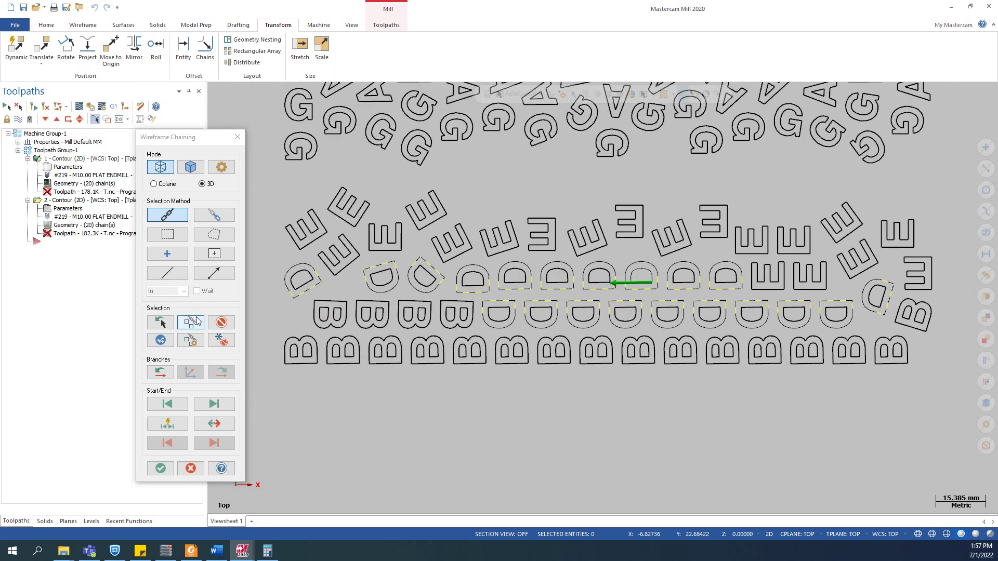
pyautogui.scroll(-1, 649, 229)
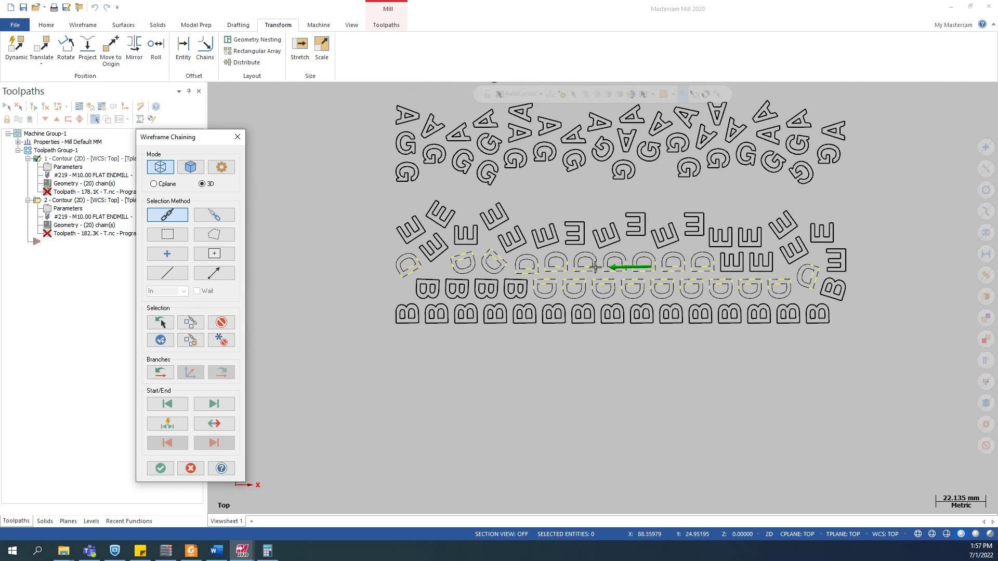
pyautogui.scroll(-1, 596, 265)
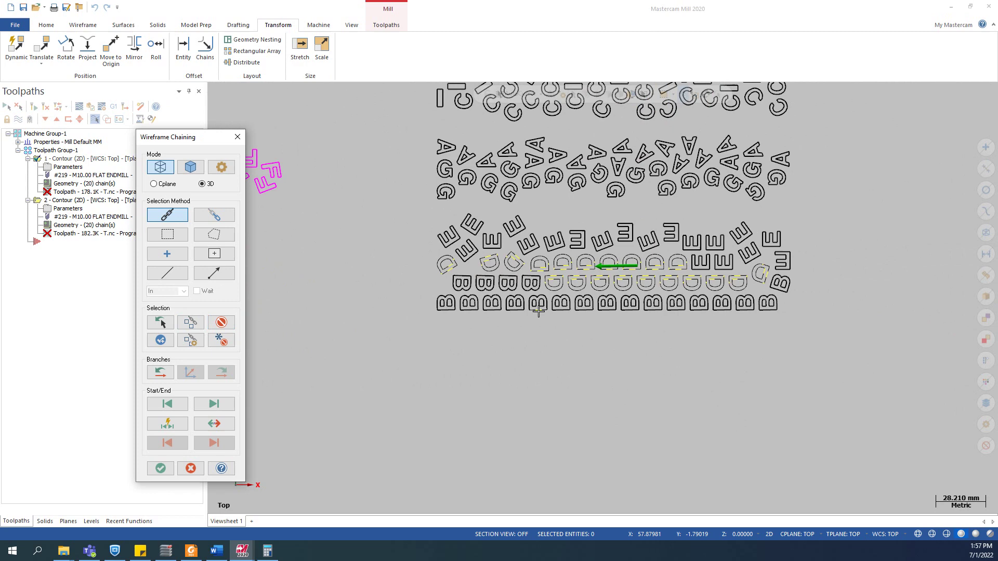
pyautogui.scroll(-1, 549, 329)
pyautogui.scroll(-1, 549, 329)
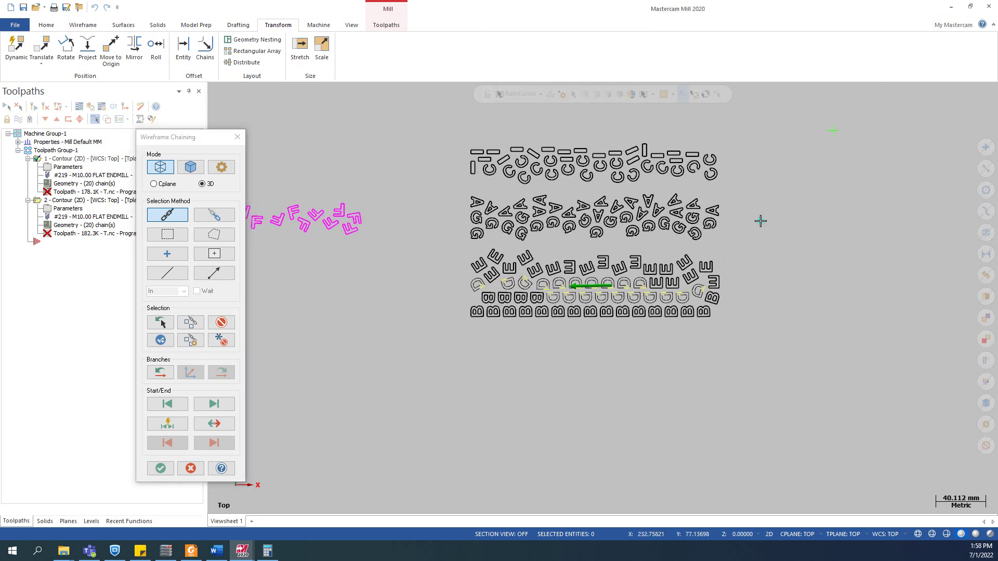
# - Move the chained D outlines to level 2 and accept them as the contour's 40 chains
pyautogui.rightClick(762, 222)
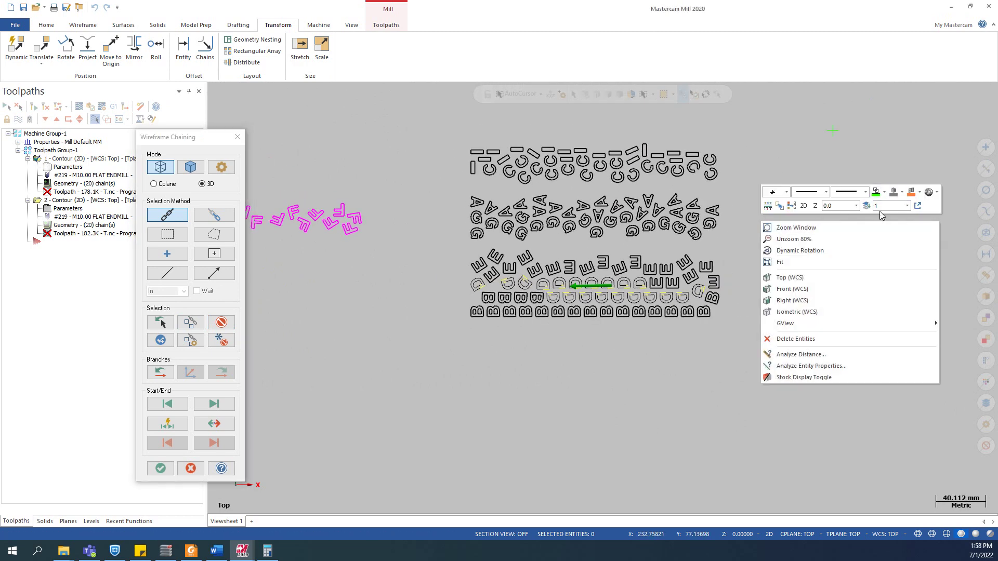
pyautogui.click(865, 207)
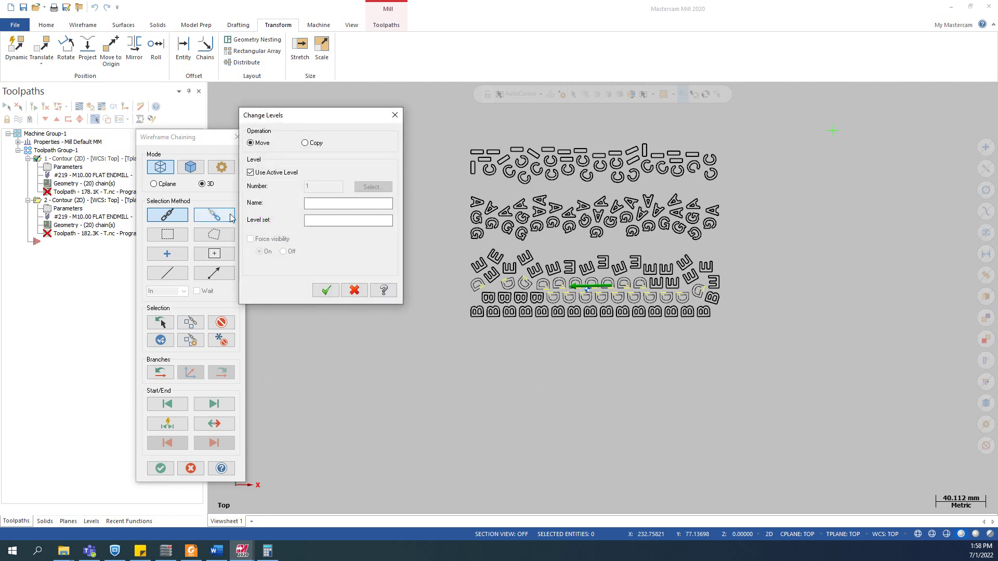
pyautogui.click(250, 172)
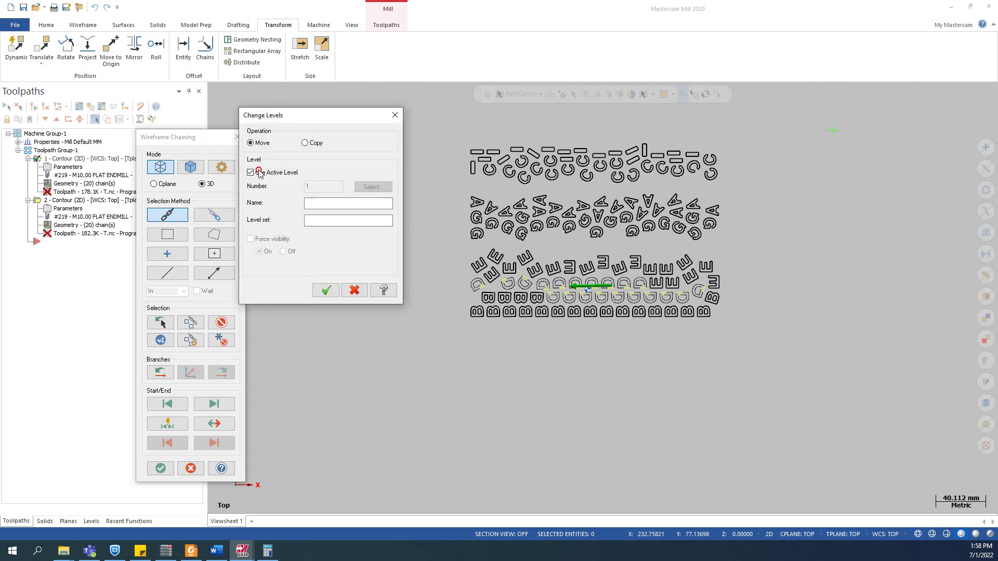
pyautogui.click(326, 290)
pyautogui.click(170, 468)
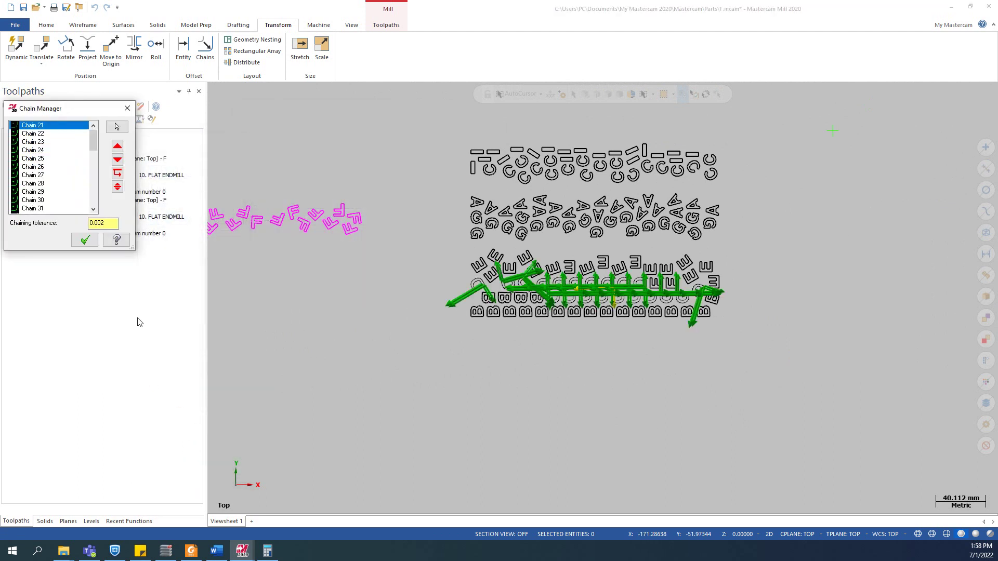
pyautogui.click(86, 239)
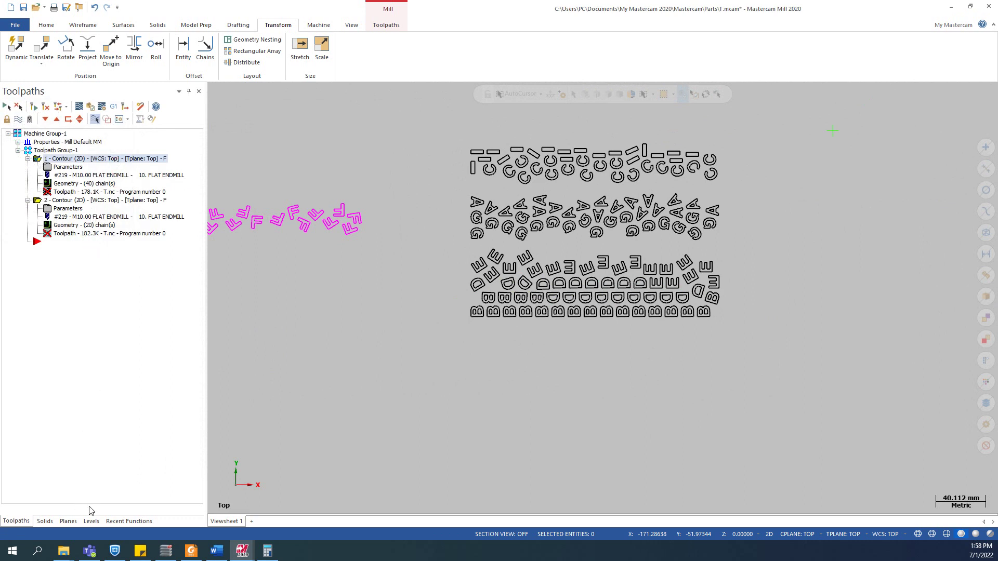
# - Show the Levels list and toggle visibility of level 2, which holds the 840 D-outline entities
pyautogui.click(91, 521)
pyautogui.click(43, 141)
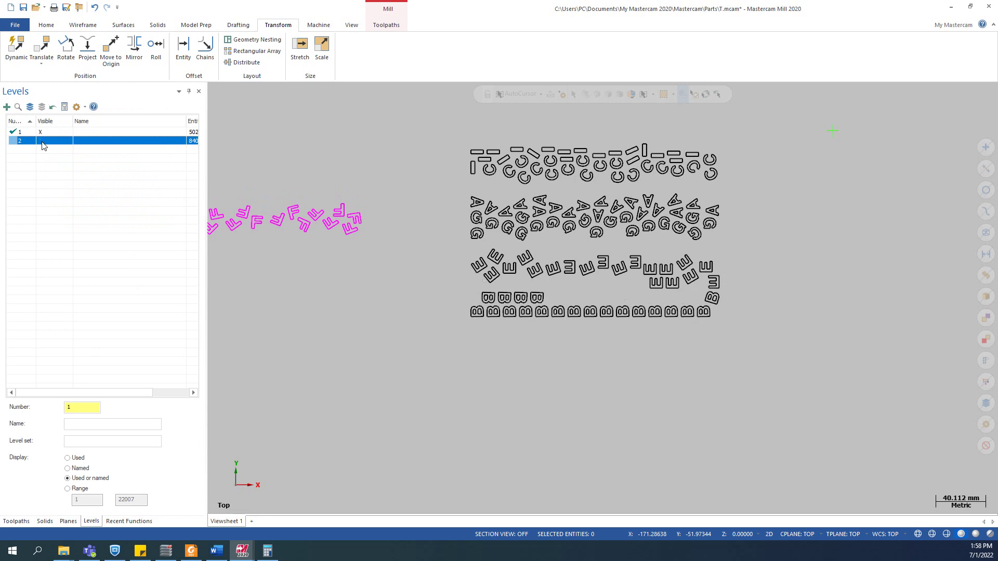
pyautogui.scroll(-3, 499, 296)
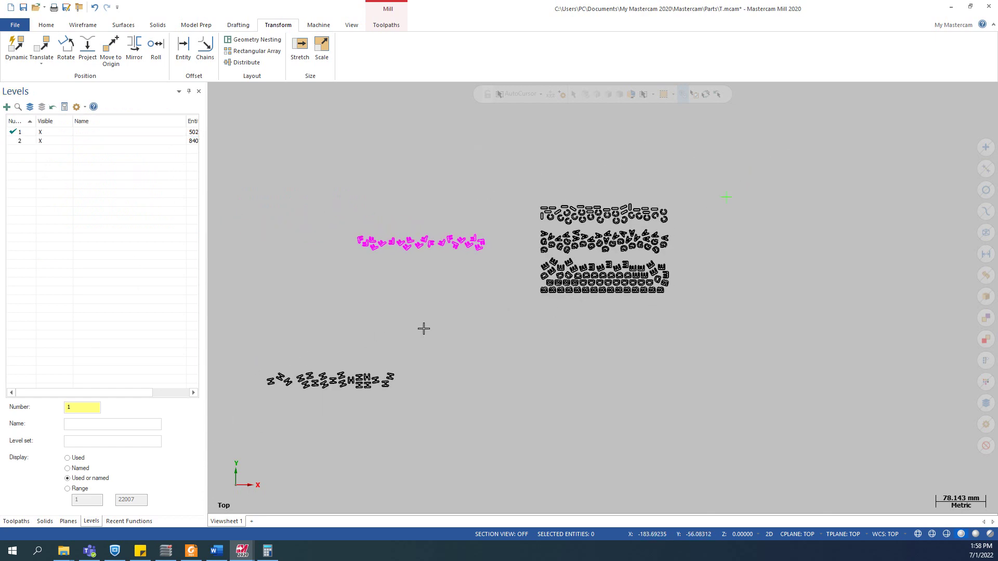
pyautogui.scroll(1, 429, 327)
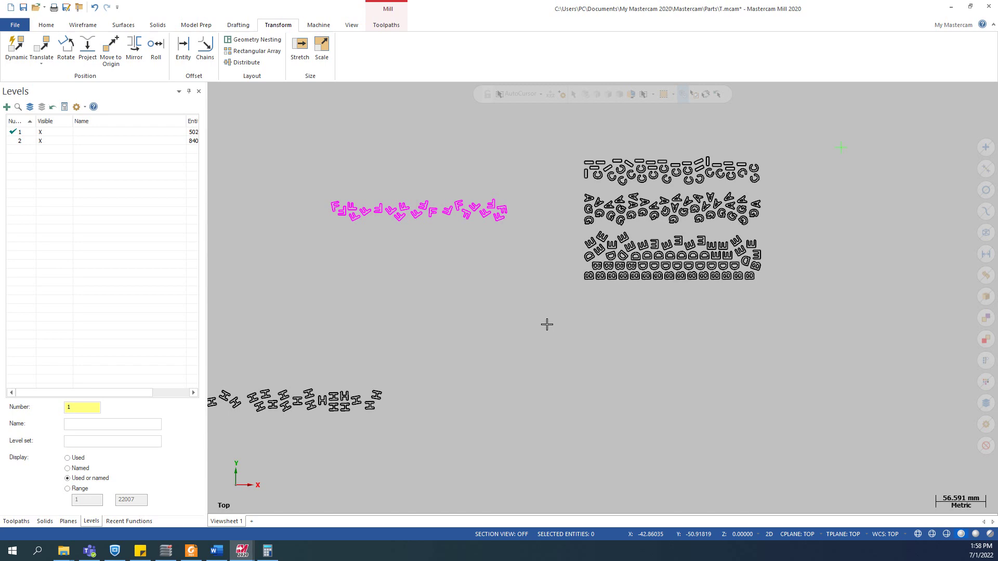
pyautogui.scroll(2, 686, 271)
pyautogui.scroll(-1, 655, 350)
pyautogui.scroll(3, 716, 214)
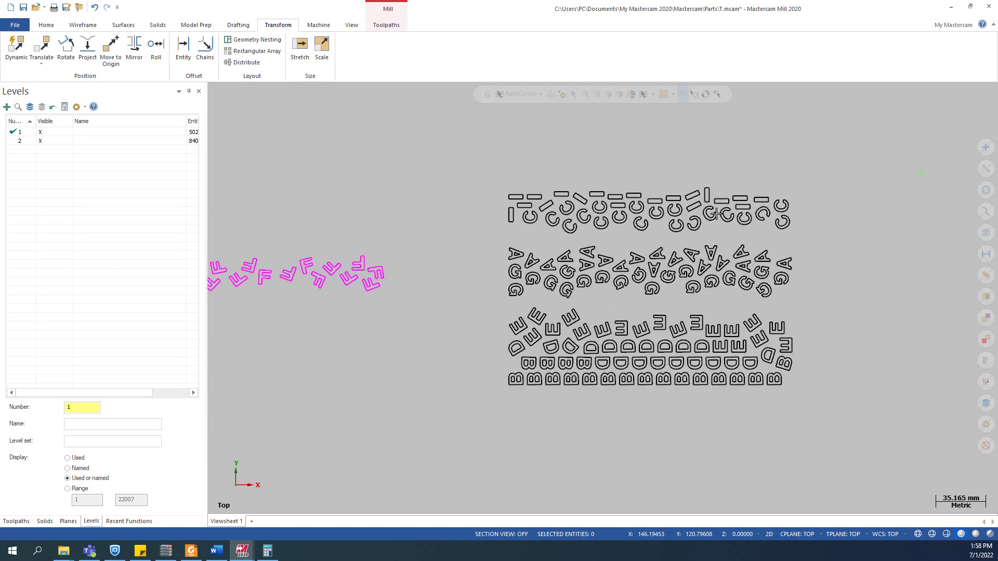